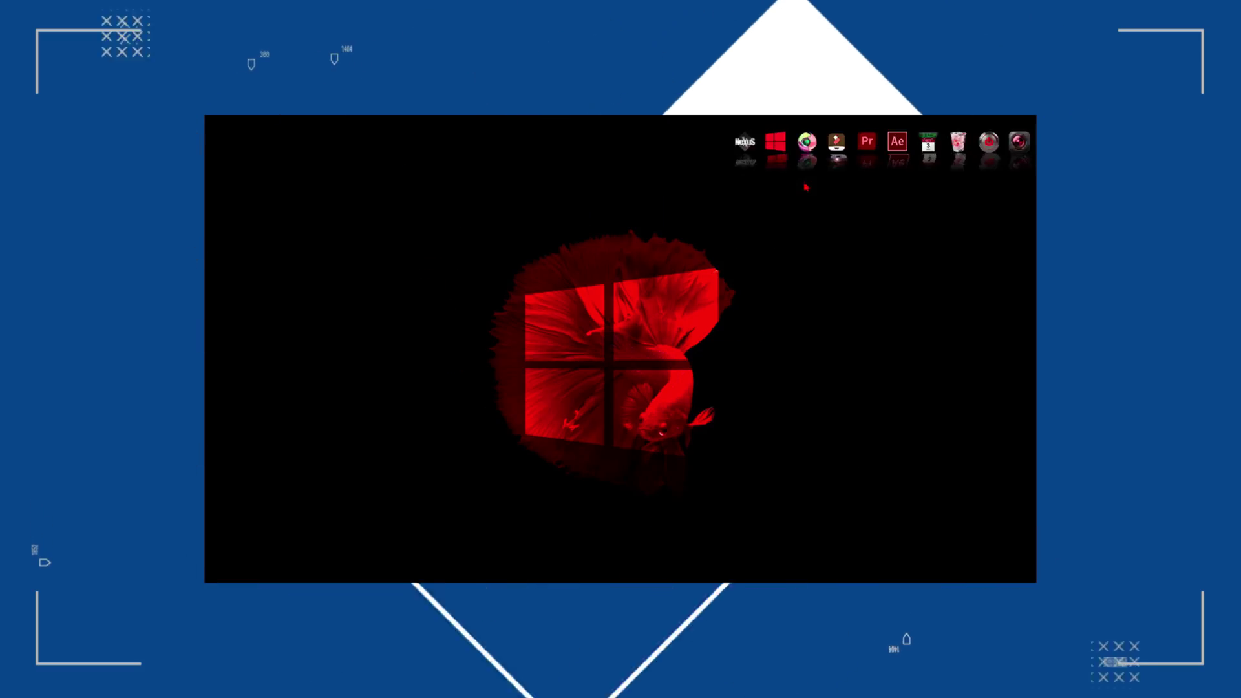
Remove the container icon beside the Windows icon from the desktop dock.
right_click(802, 154)
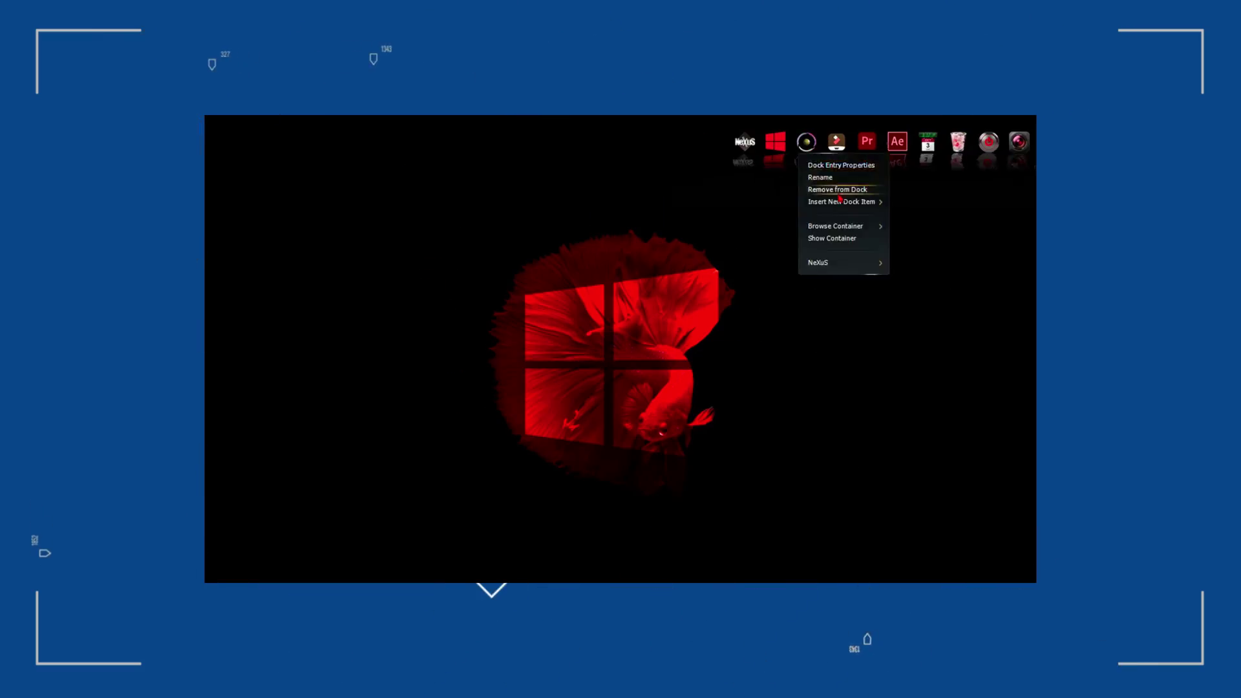
left_click(833, 185)
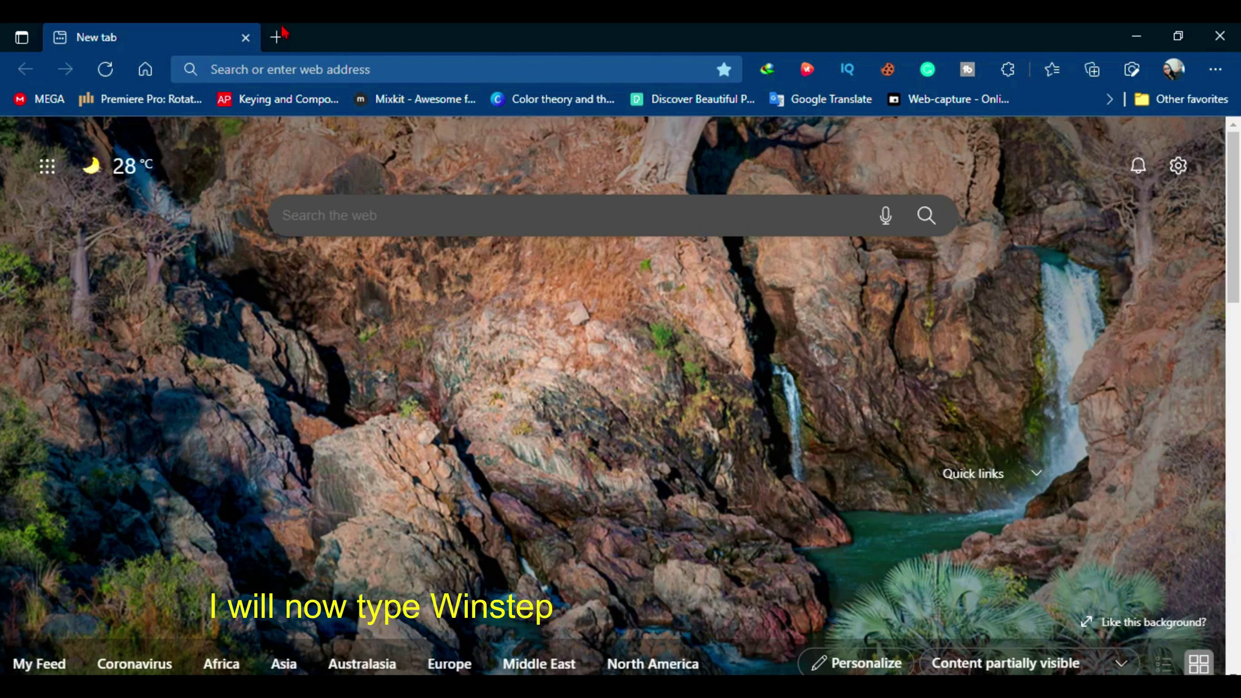
Switch to the web browser and search for "winstep nexus dock".
left_click(227, 68)
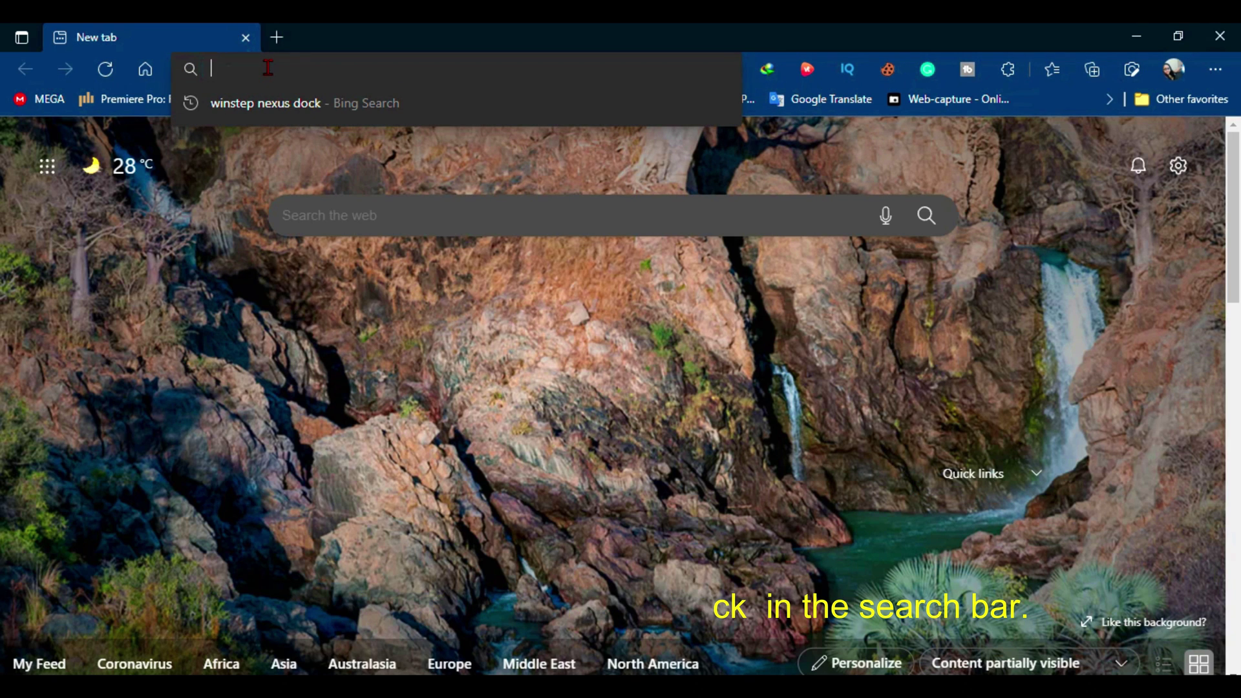
type("wins")
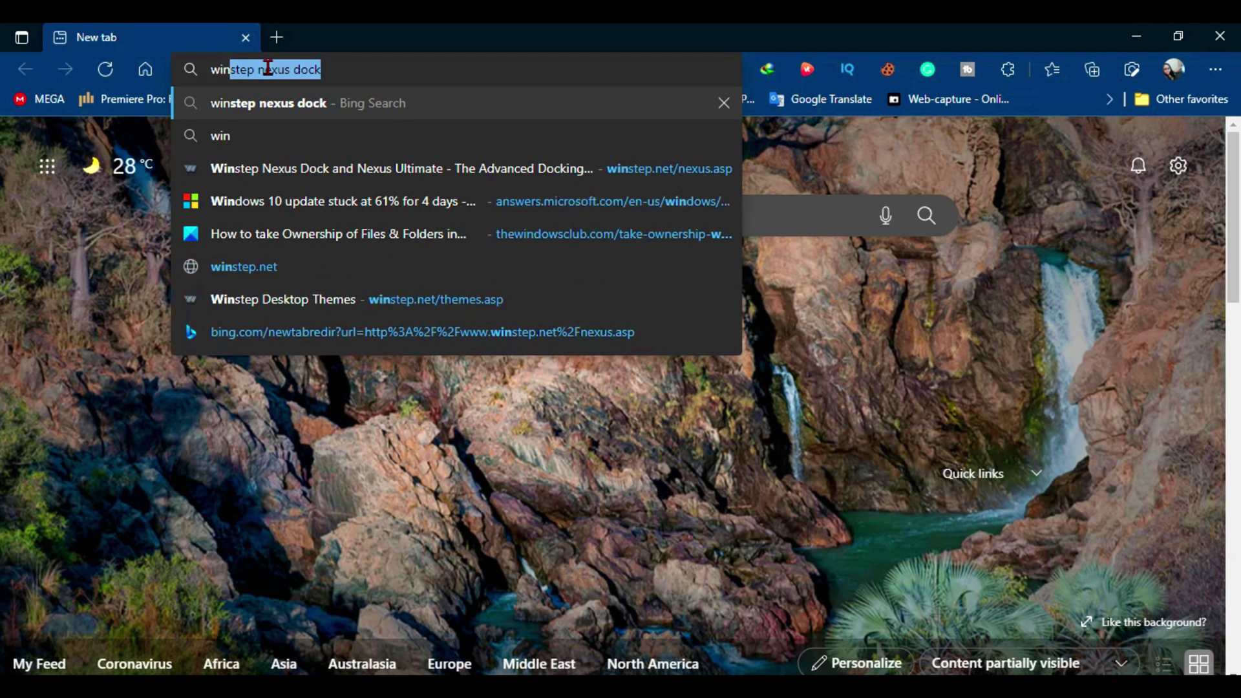
left_click(349, 111)
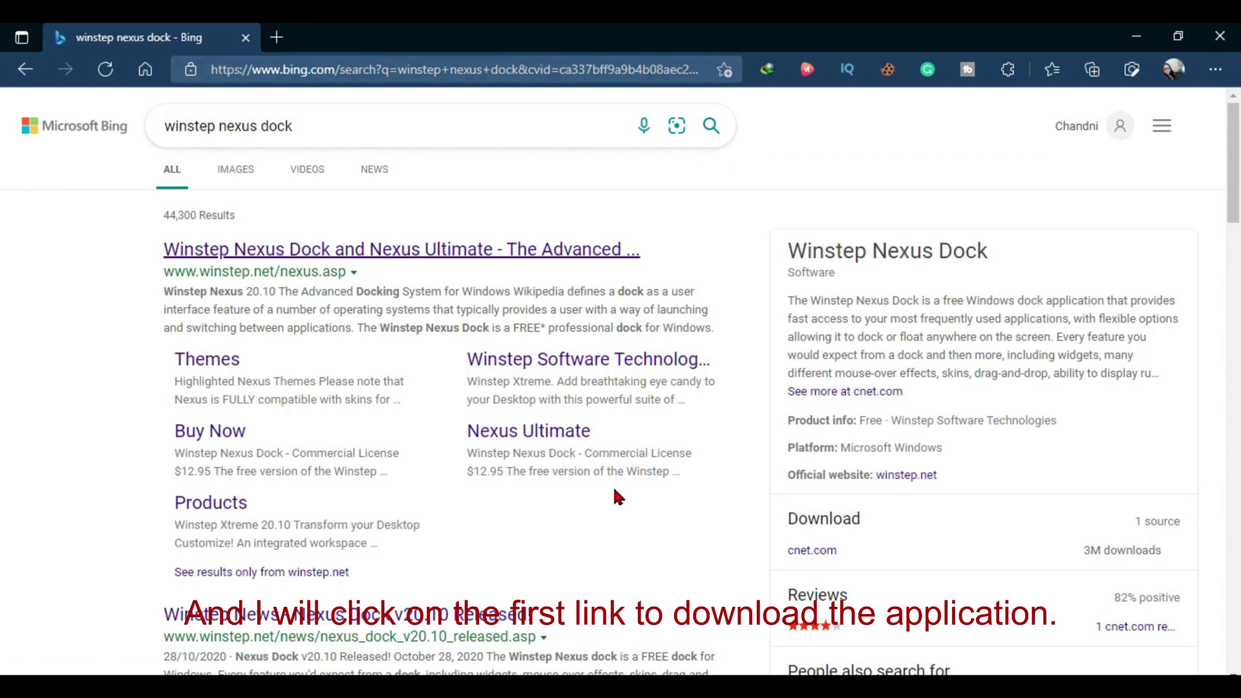
Open the winstep.net Nexus page from the search results and download the free Winstep Nexus as nexus.zip.
left_click(491, 255)
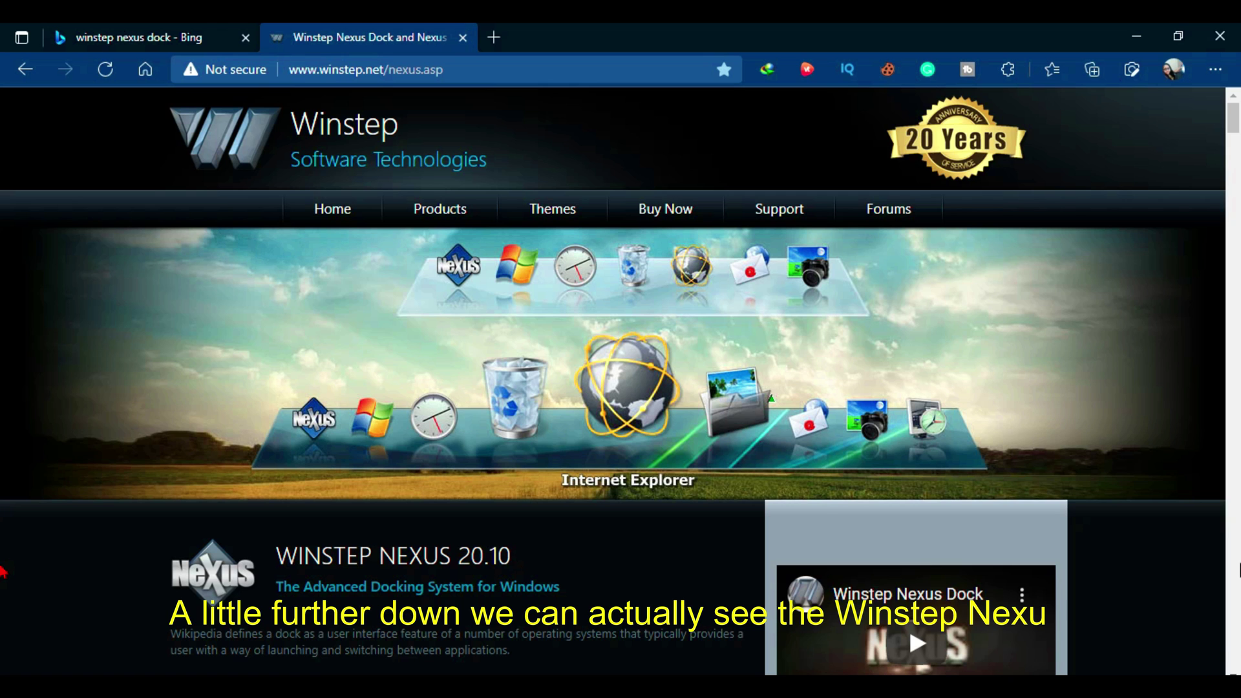
scroll(2, 570, "down", 5)
scroll(2, 570, "down", 3)
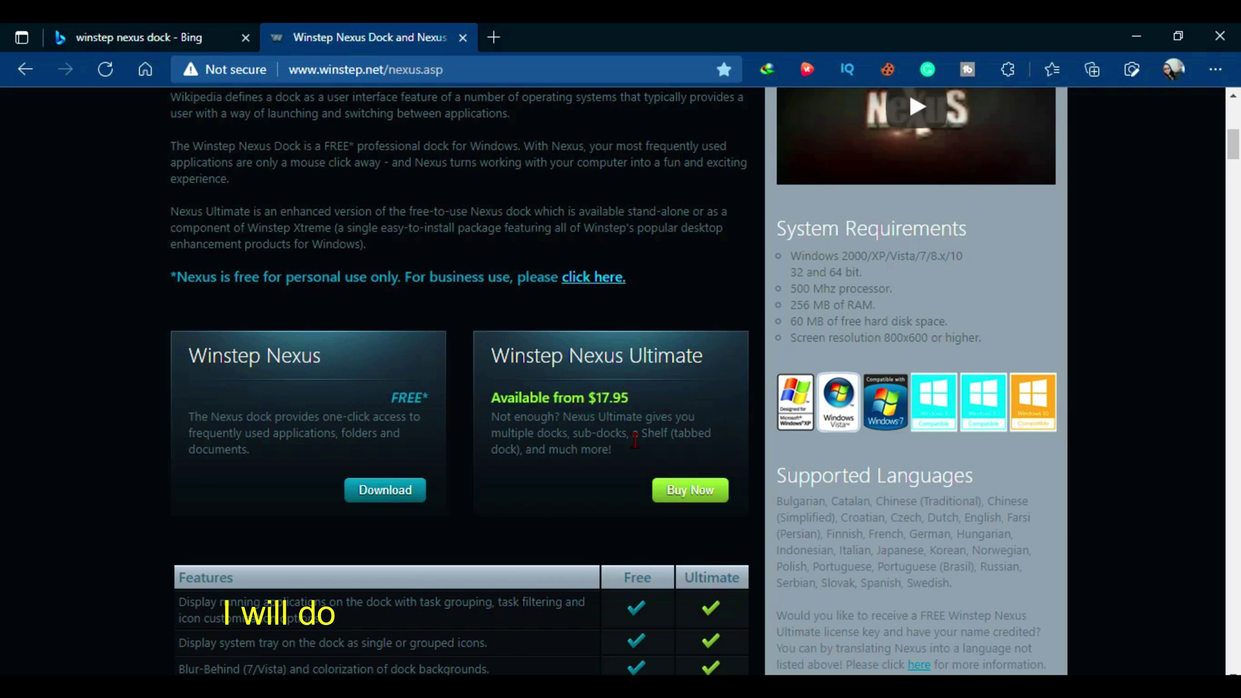
left_click(400, 496)
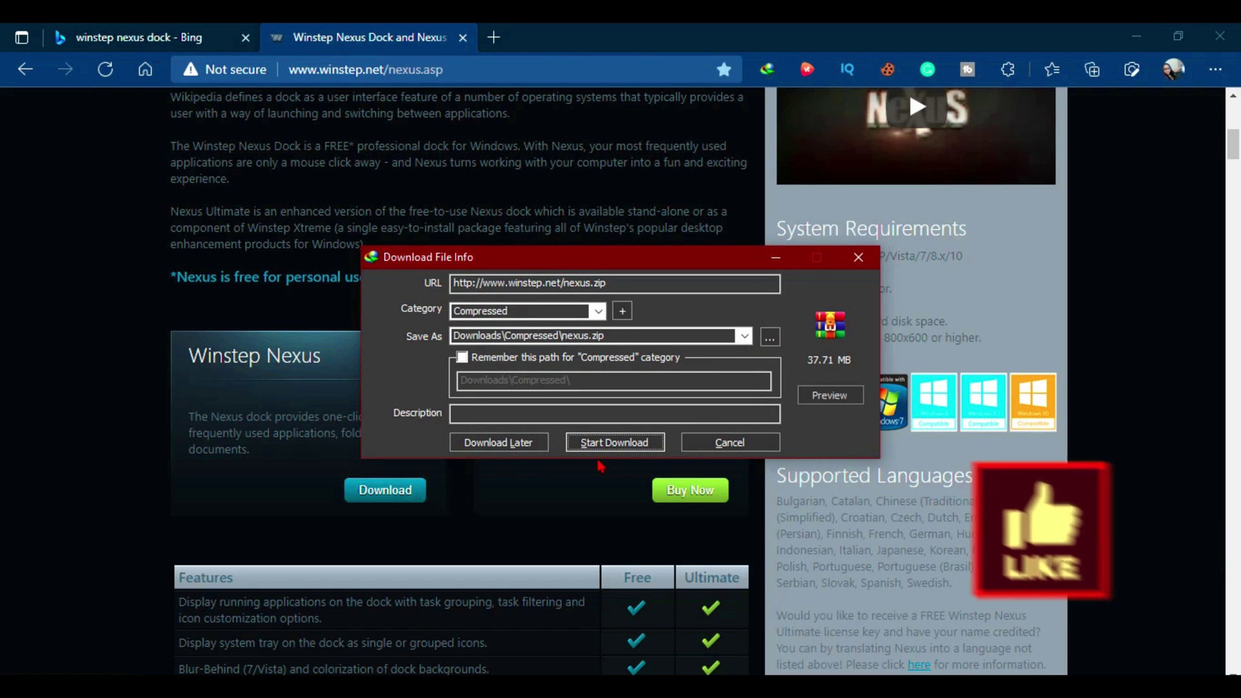
left_click(606, 442)
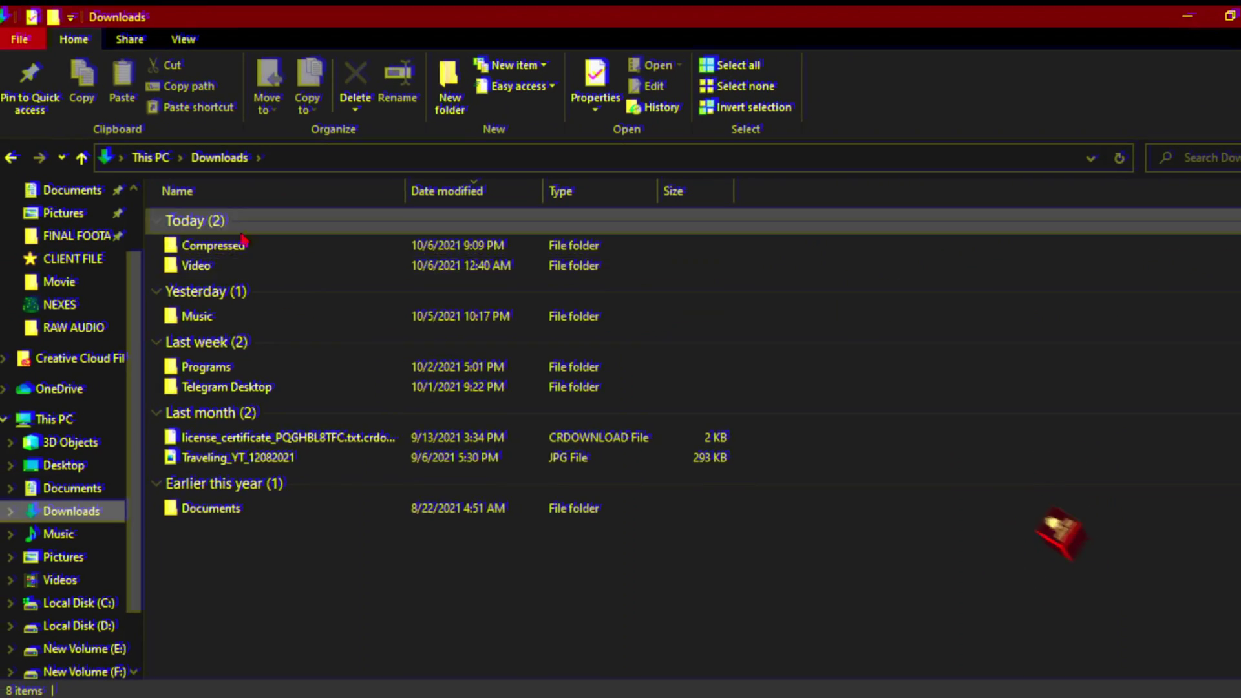
In File Explorer, open the extracted nexus folder inside Downloads\Compressed and launch the Nexus installer.
double_click(241, 238)
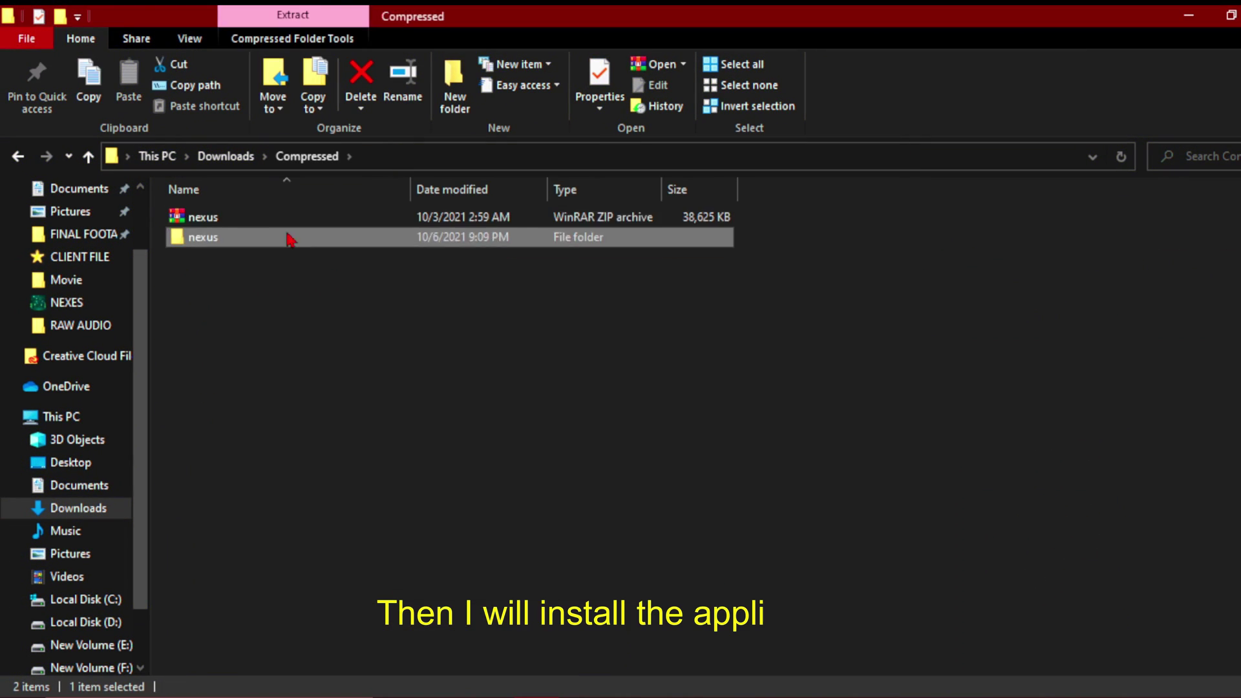
double_click(285, 238)
right_click(245, 221)
left_click(247, 228)
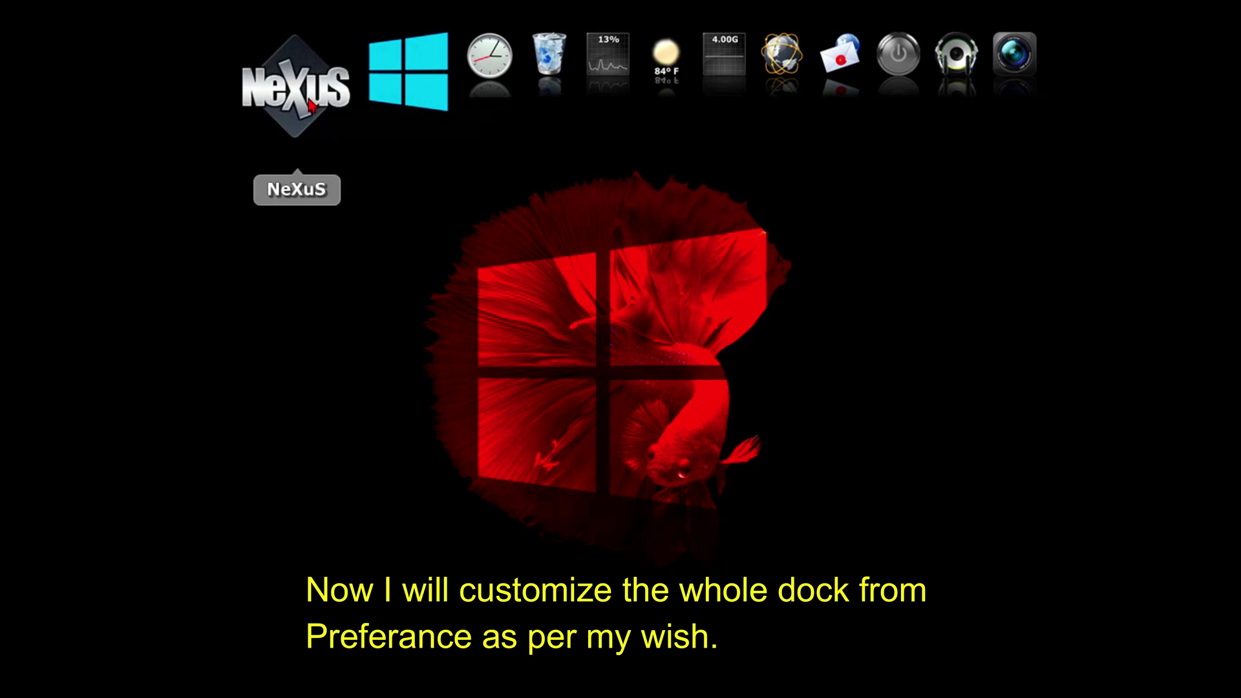
Open the NeXuS dock preferences and make sure indicators on shortcuts to currently running applications are enabled in the content settings.
right_click(304, 80)
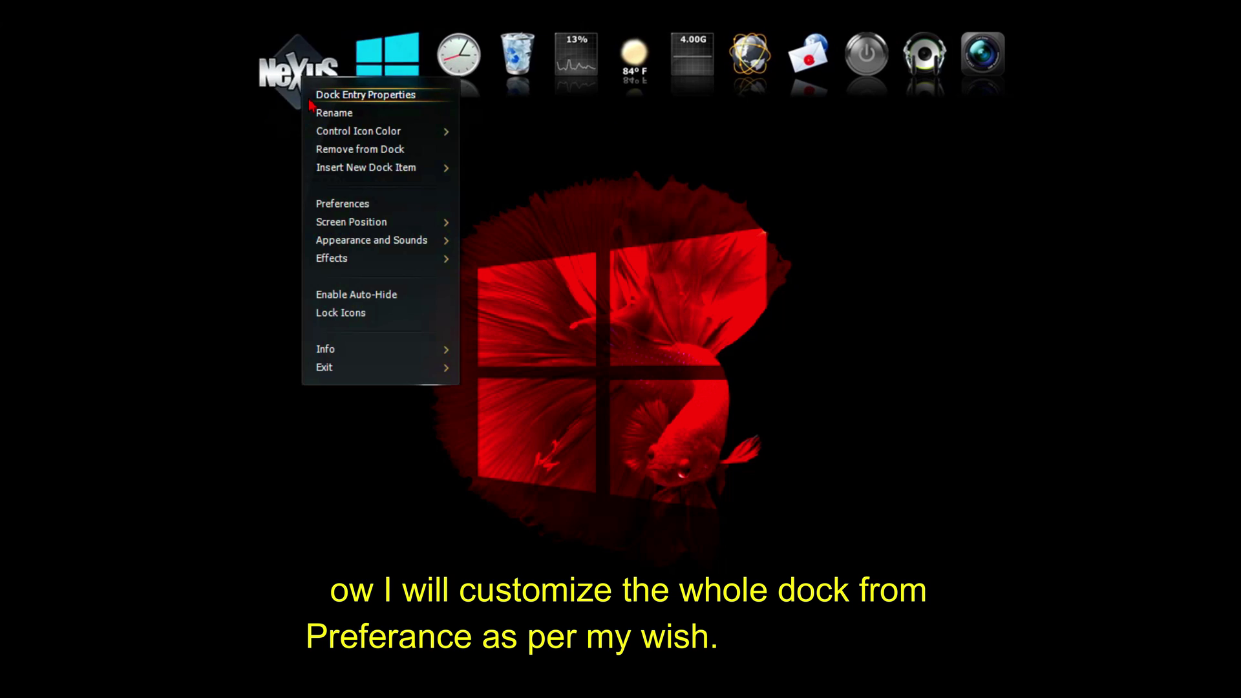
left_click(391, 208)
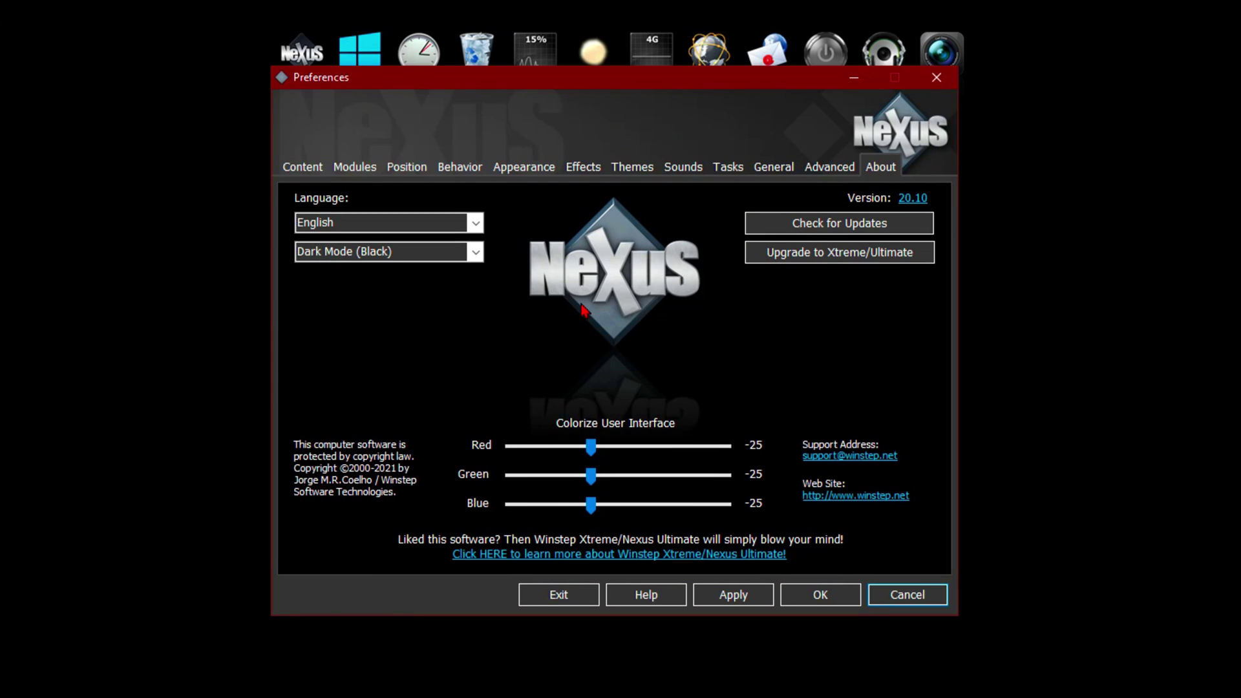
left_click(318, 168)
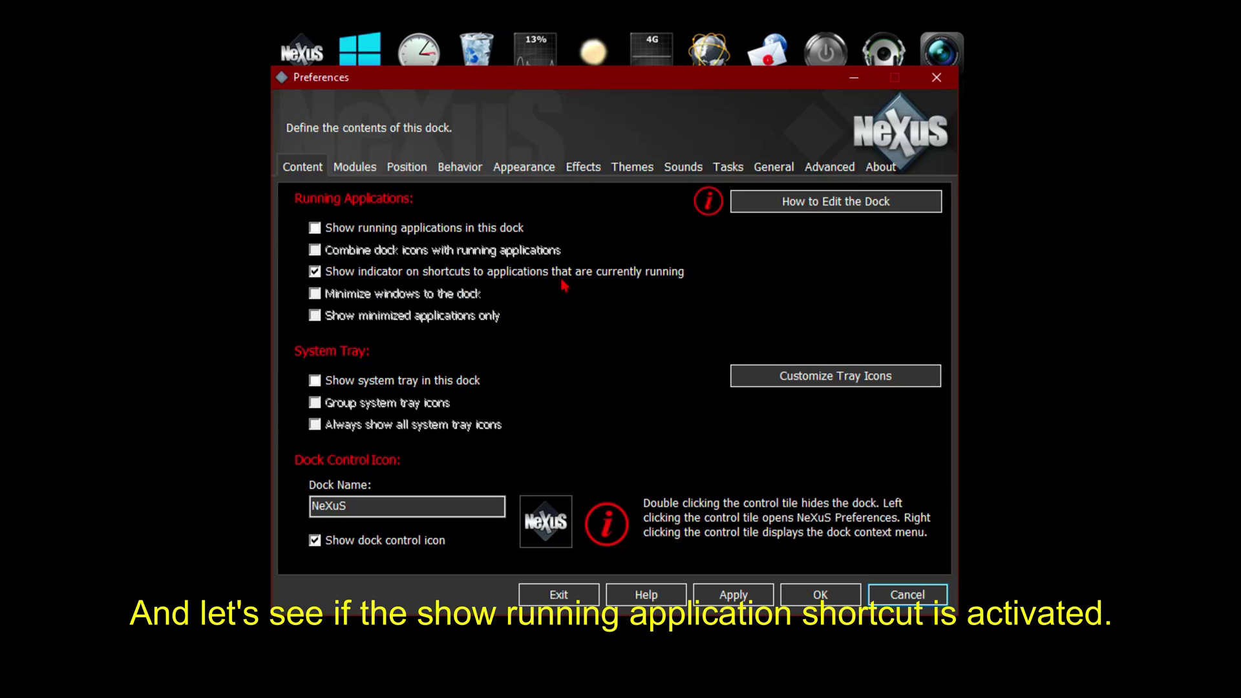
left_click(308, 274)
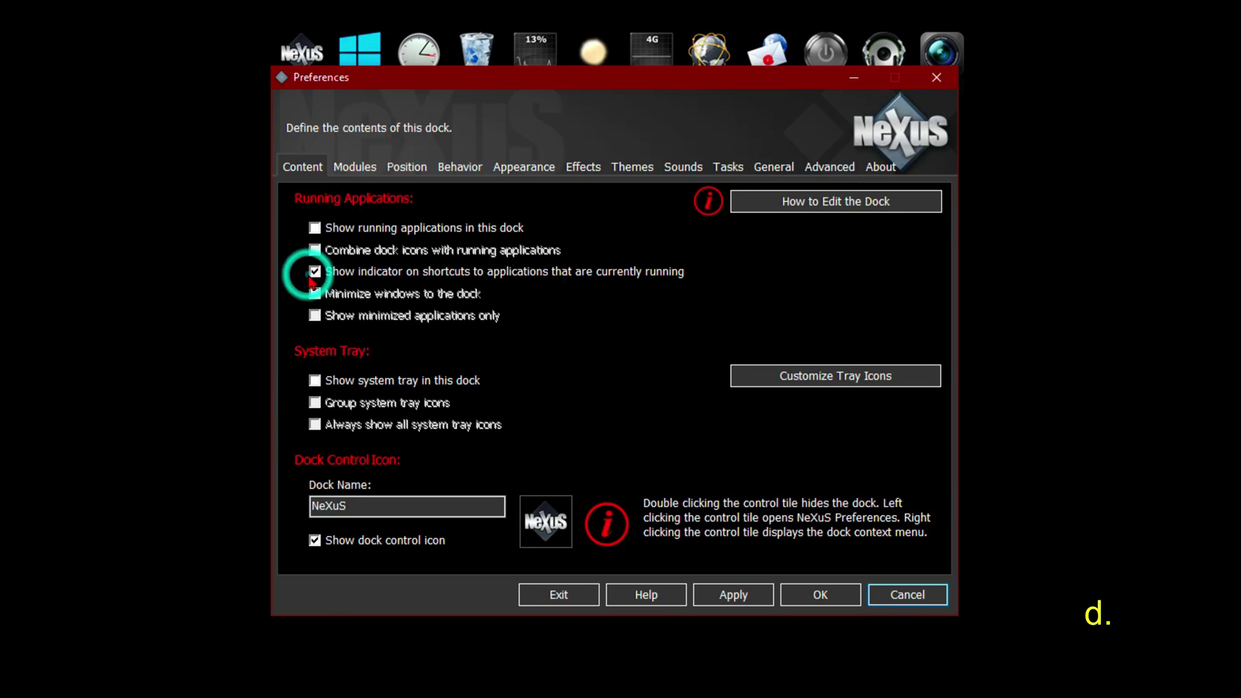
Set the Clock module's style to Digital and apply it to the dock.
left_click(357, 171)
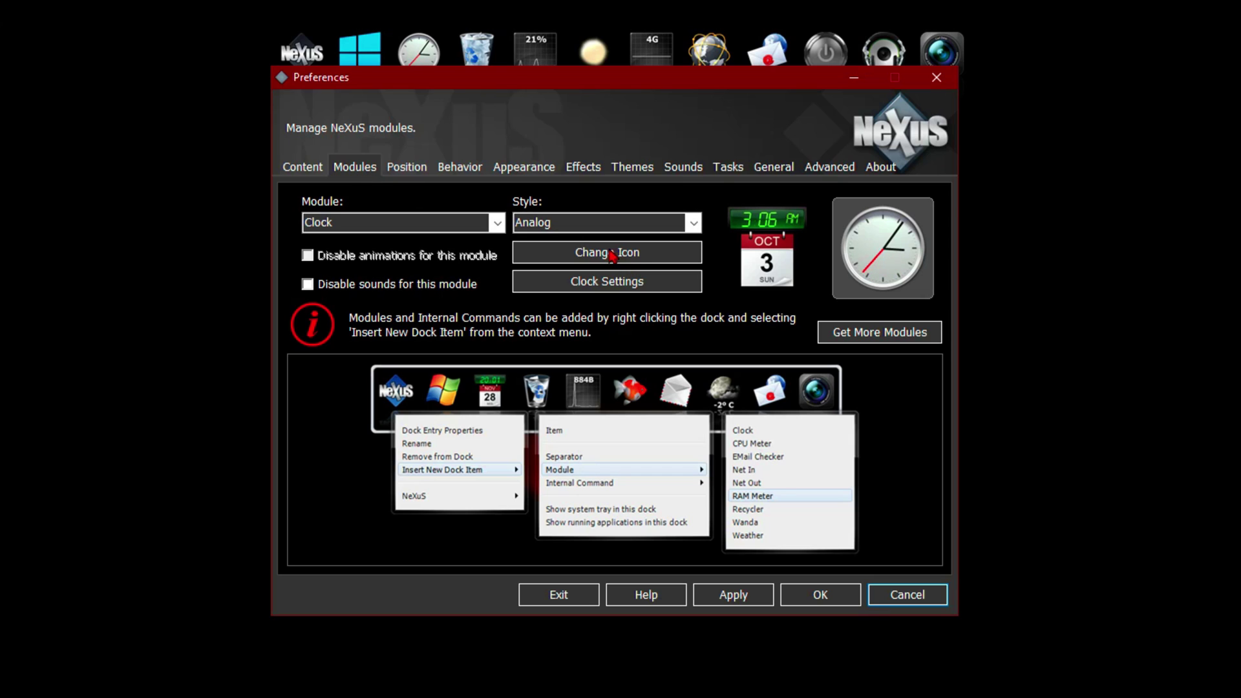
left_click(693, 223)
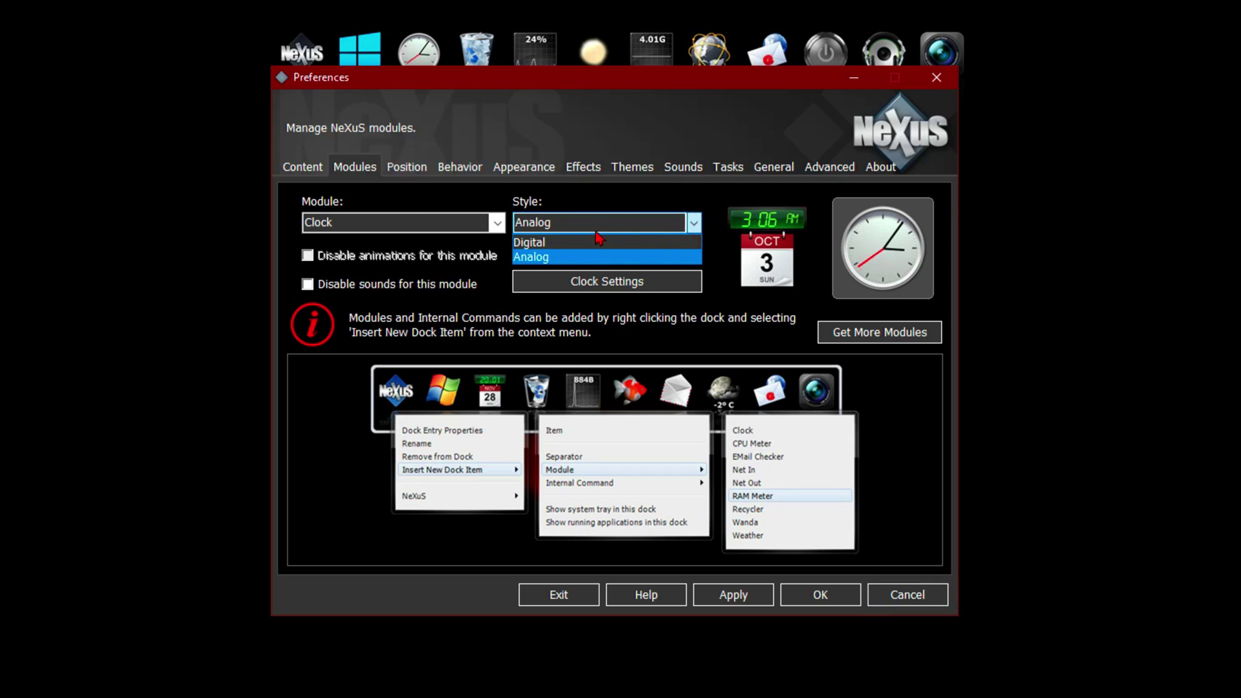
left_click(552, 242)
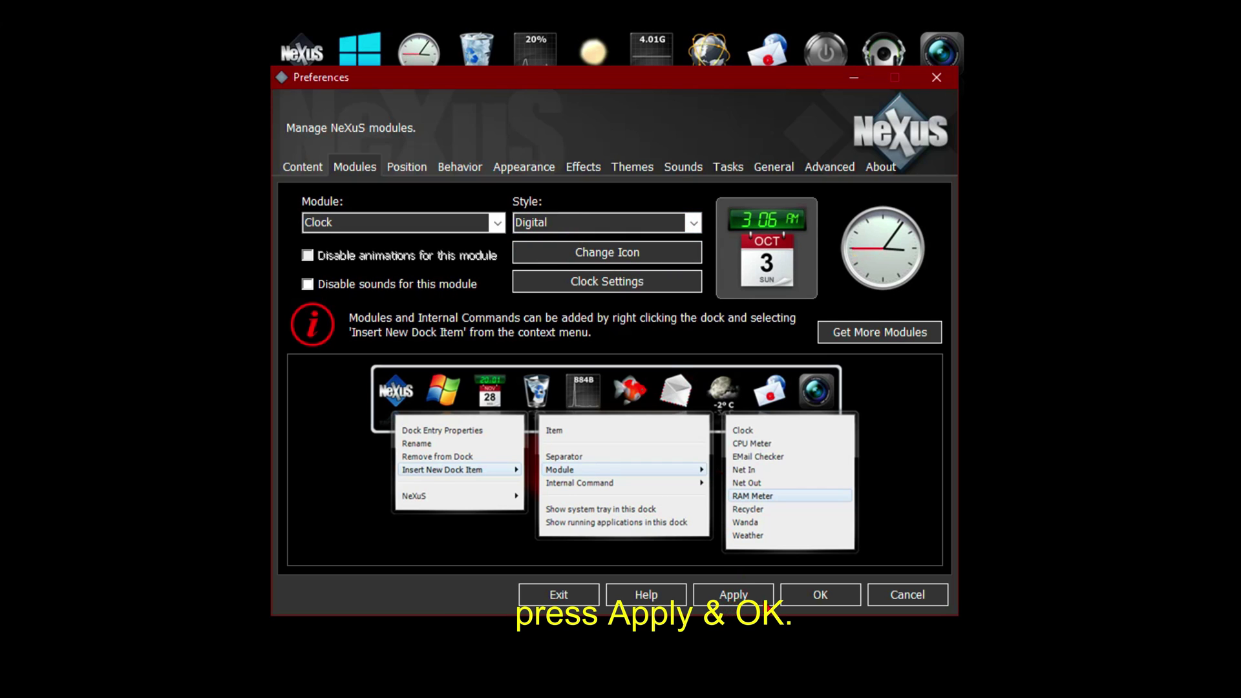
left_click(740, 598)
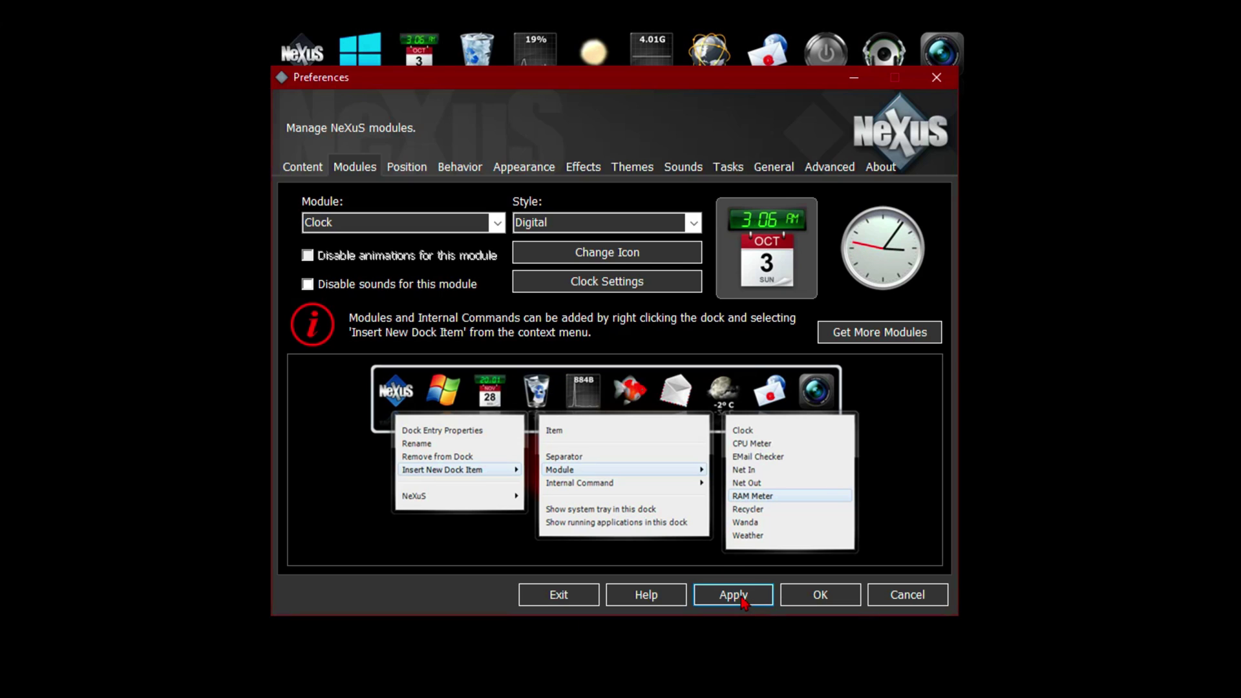
left_click(496, 223)
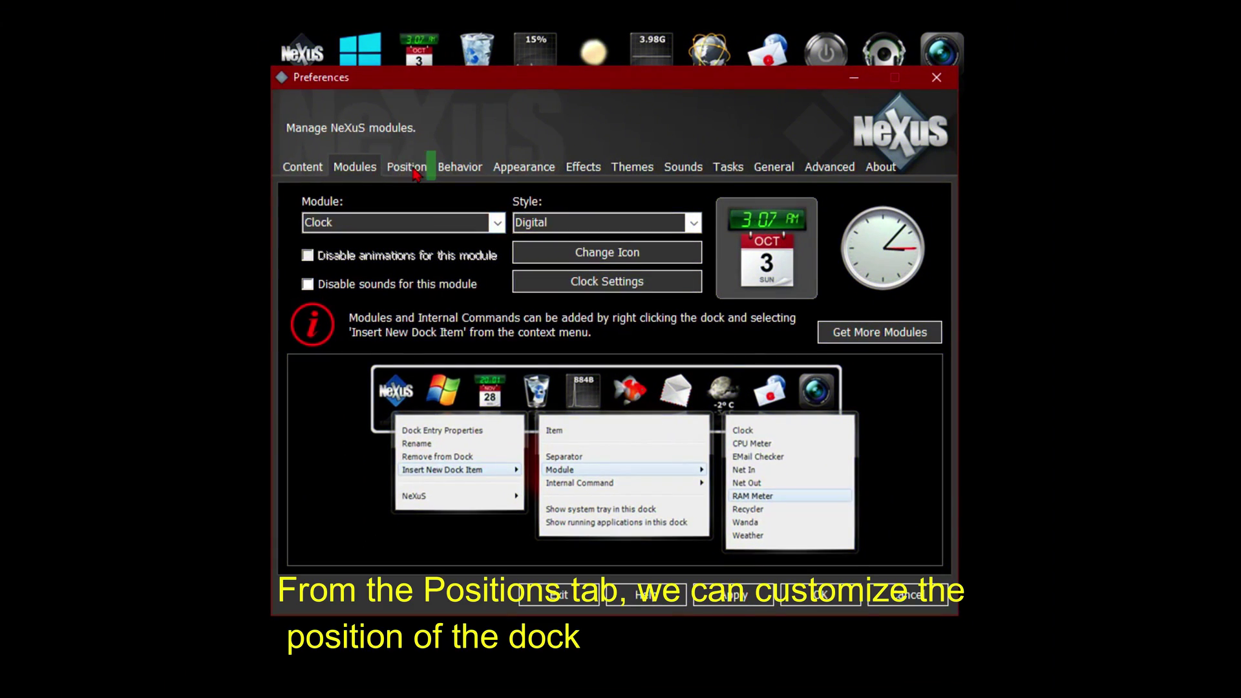
Align the dock fully to the right (100%), set its screen edge offset to -8 pixels, and apply the position.
left_click(407, 167)
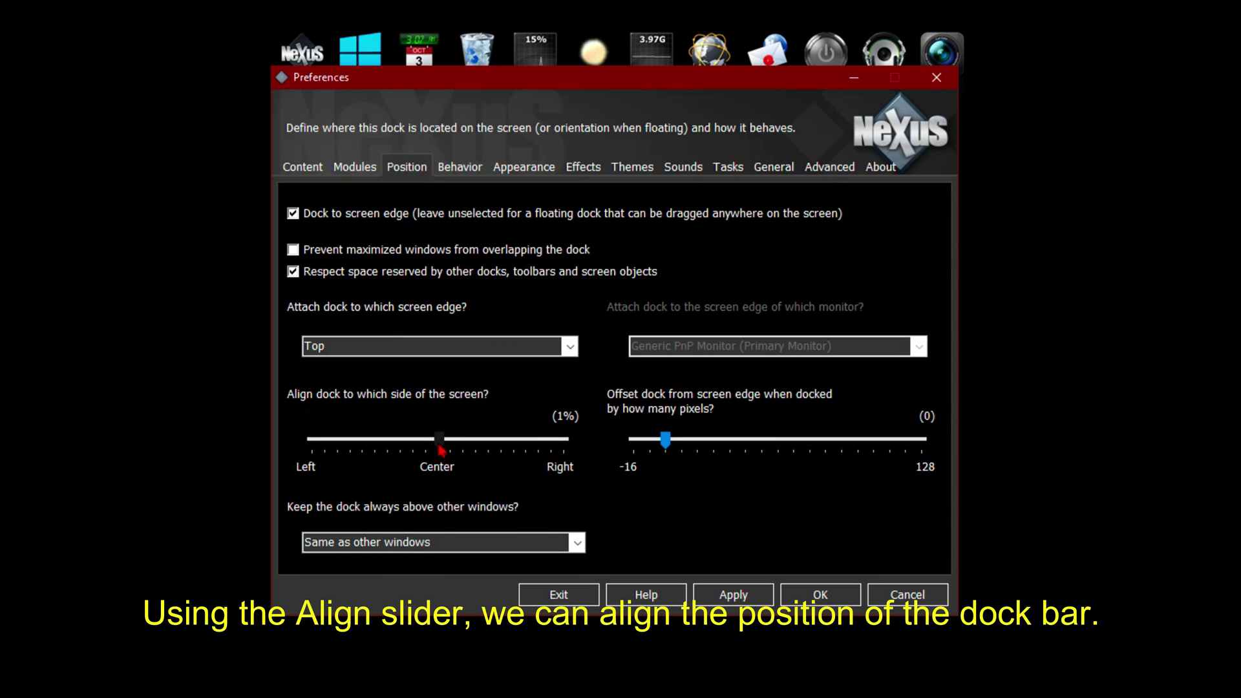
left_click(743, 597)
left_click(658, 445)
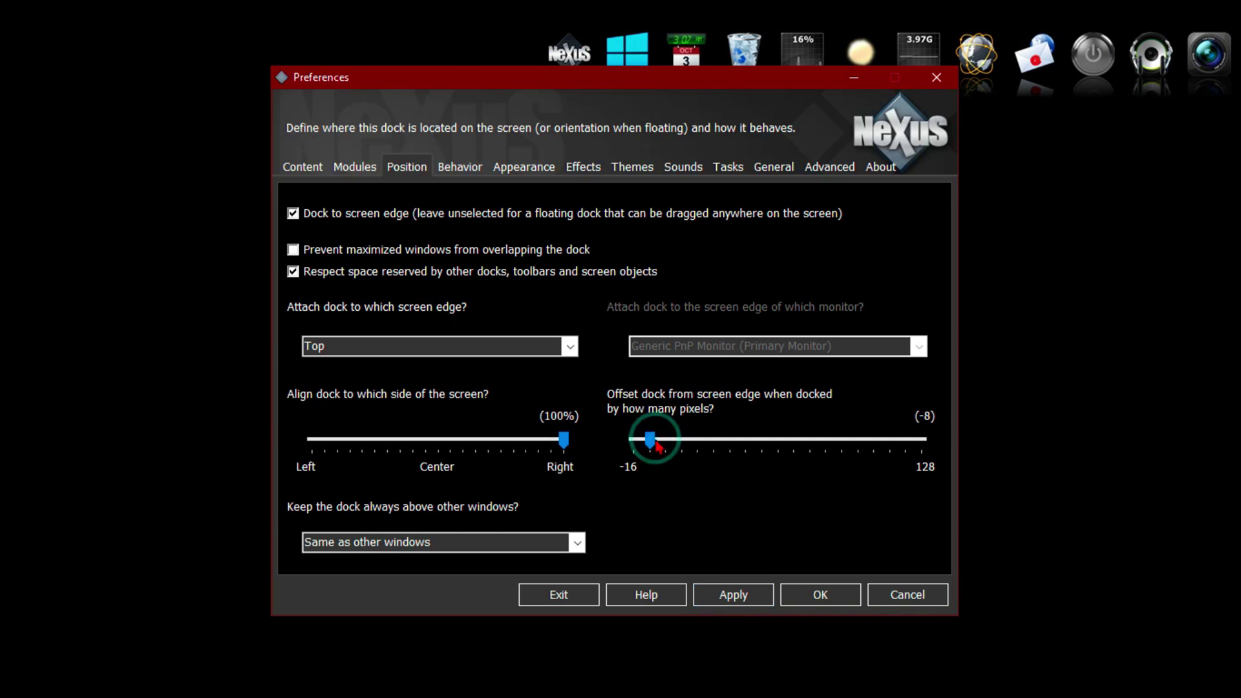
left_click(734, 597)
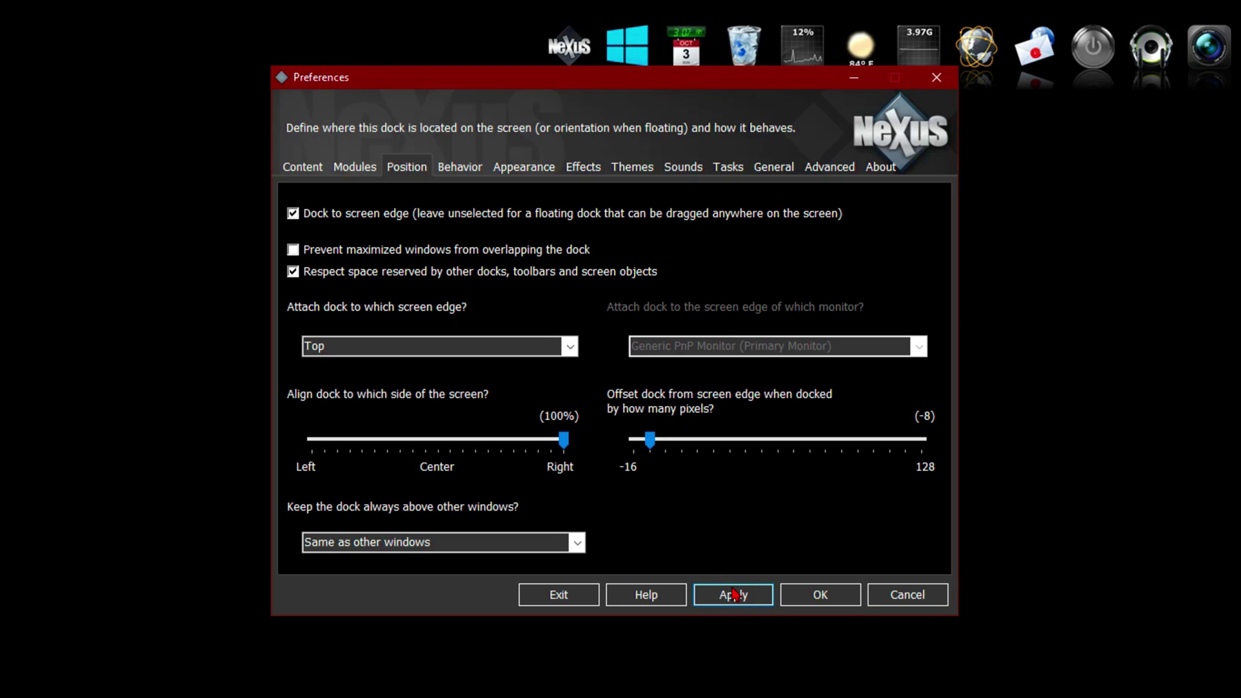
Set the dock icon size to 35 pixels and the icon reflection to 92%, and apply the appearance changes.
left_click(450, 172)
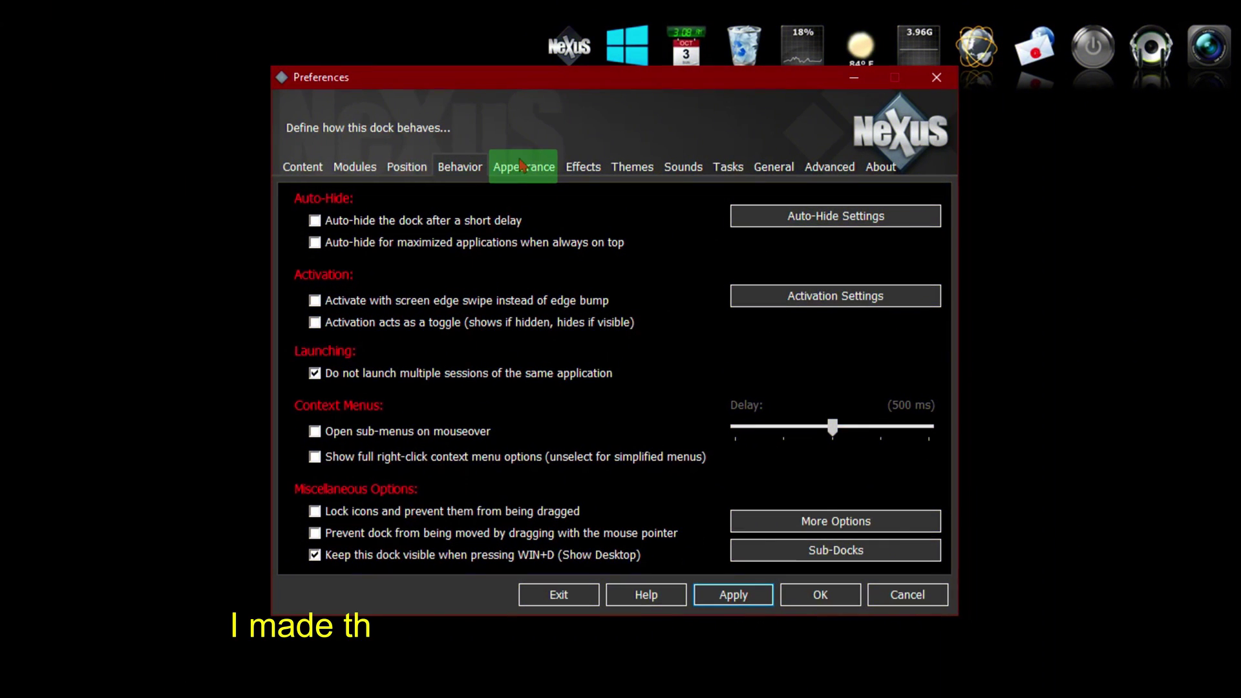
left_click(521, 167)
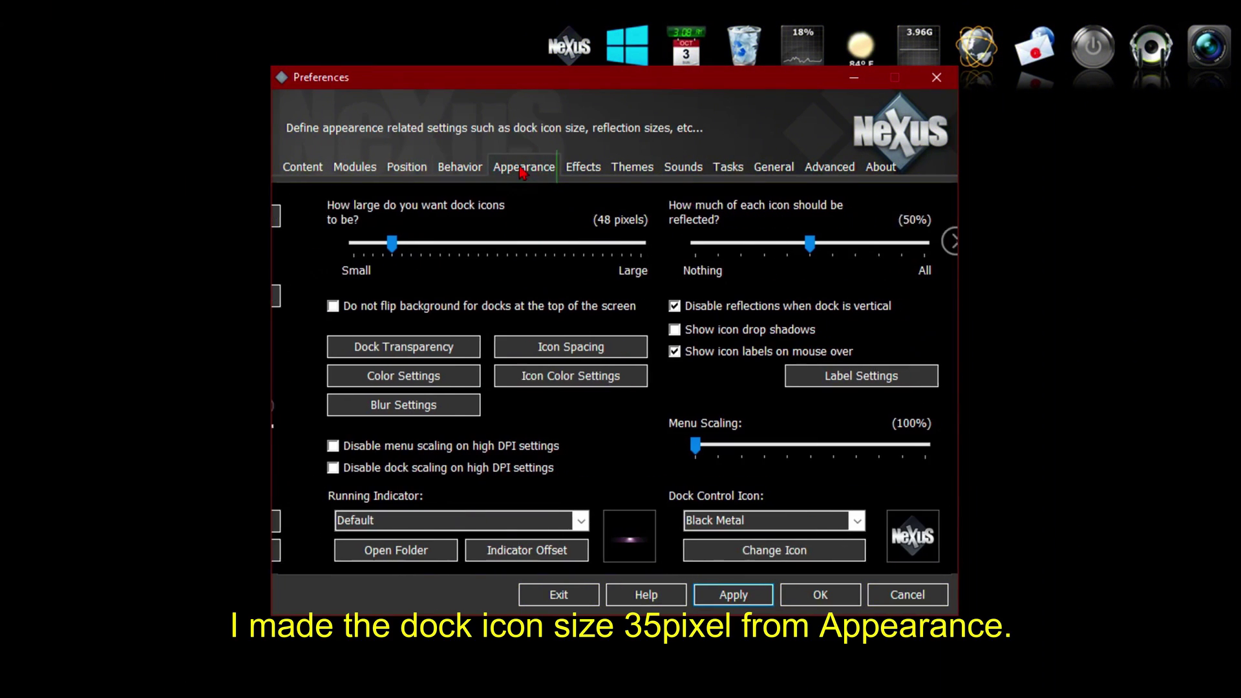
left_click_drag(367, 249, 350, 247)
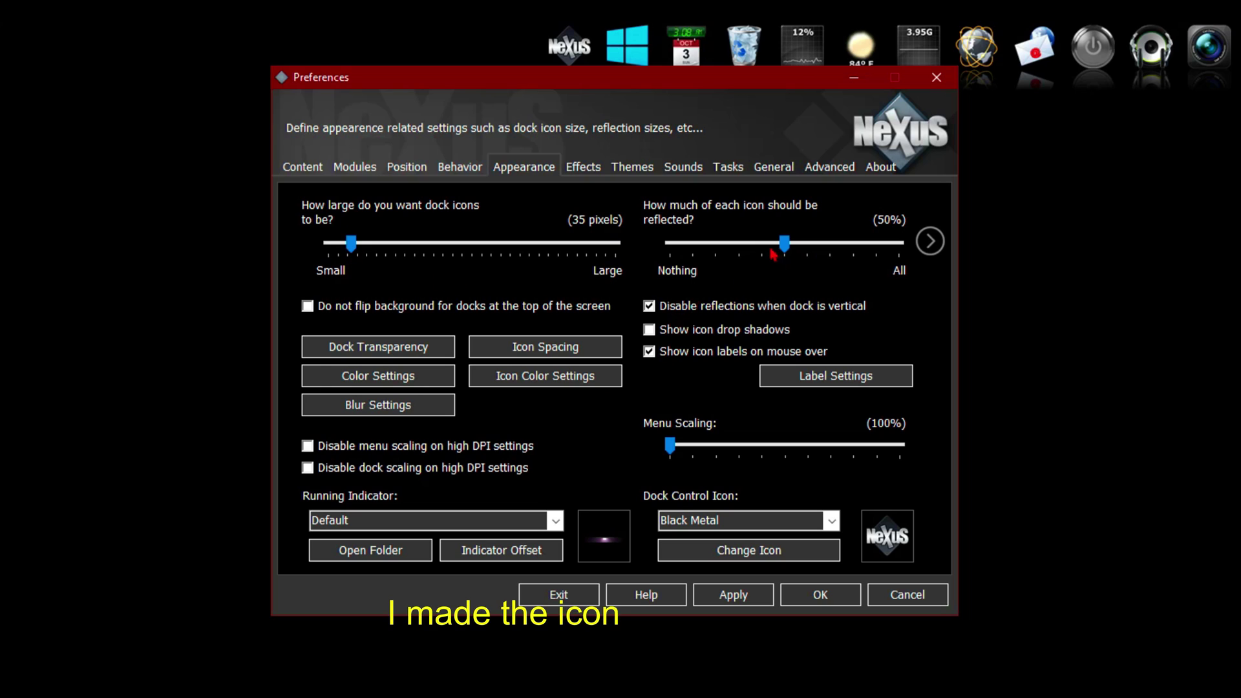
left_click_drag(784, 245, 871, 246)
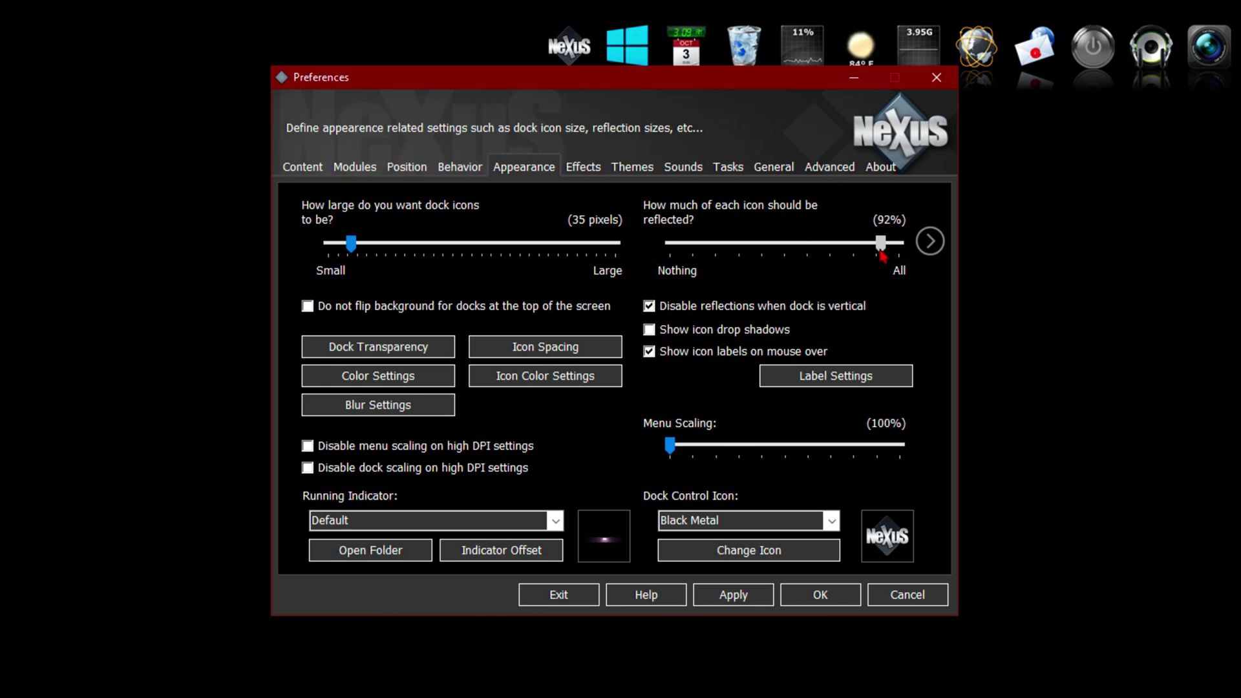
left_click(748, 599)
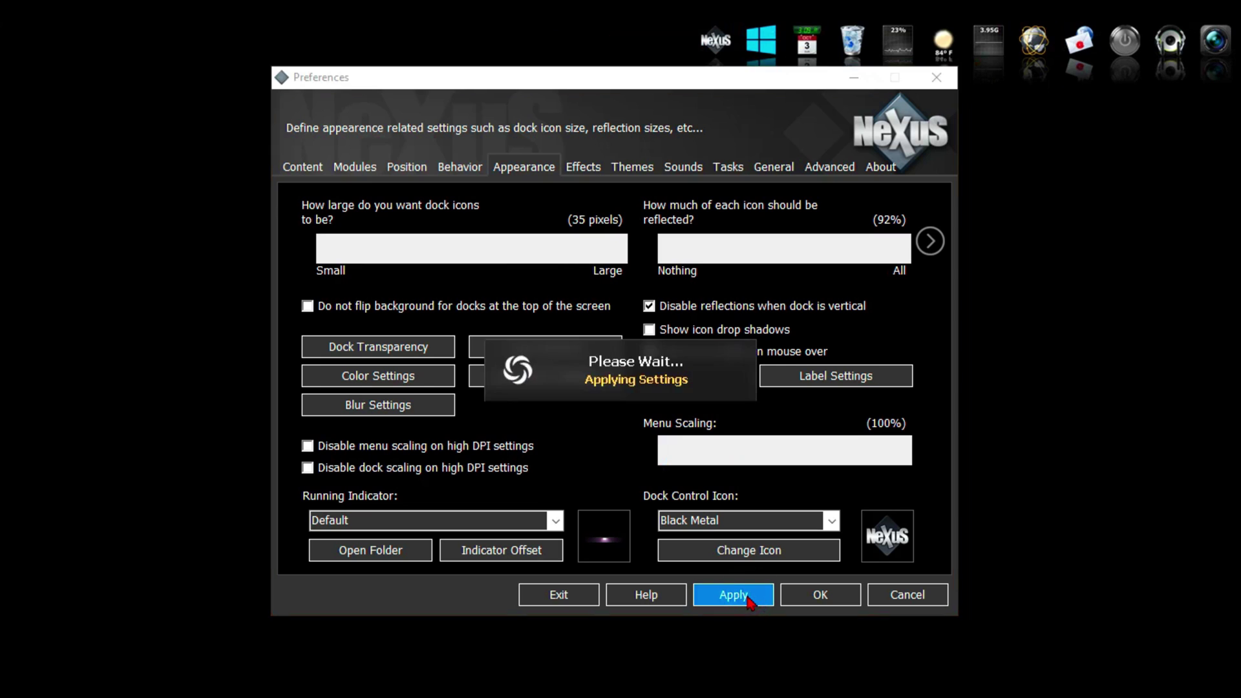
Colorize the dock with the dominant color of the desktop background, using hue shifting instead of tinting.
left_click(394, 381)
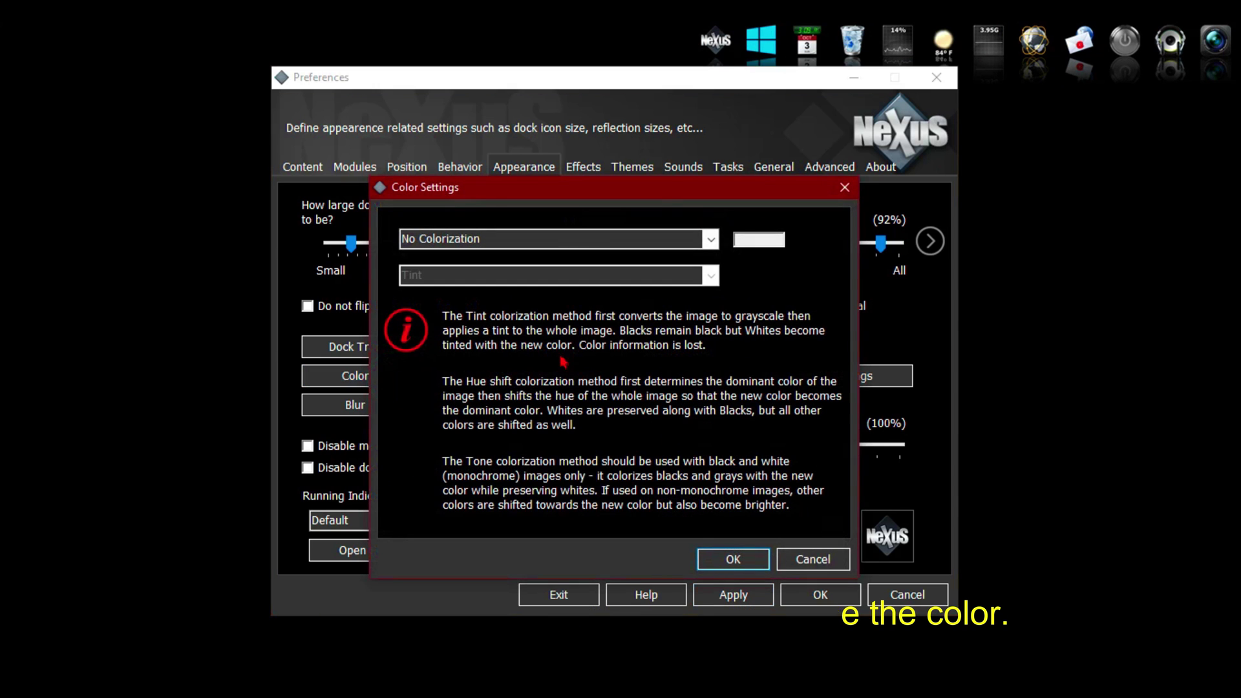
left_click(710, 240)
left_click(571, 285)
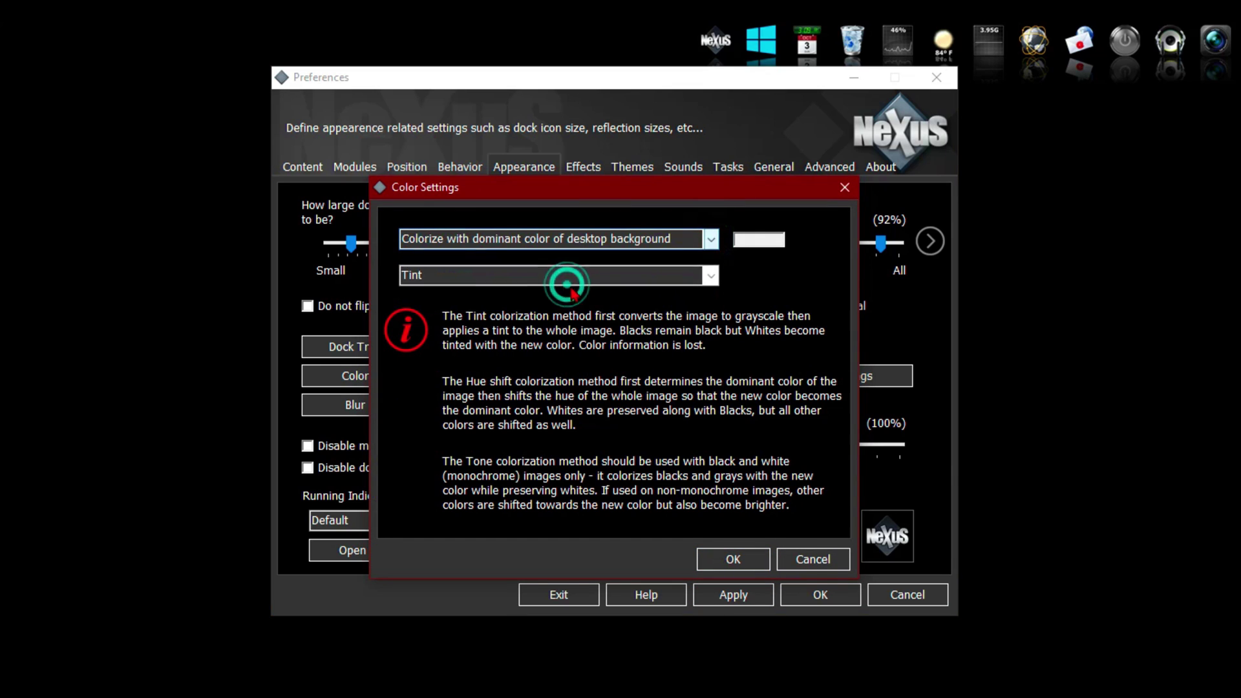
left_click(711, 276)
left_click(594, 310)
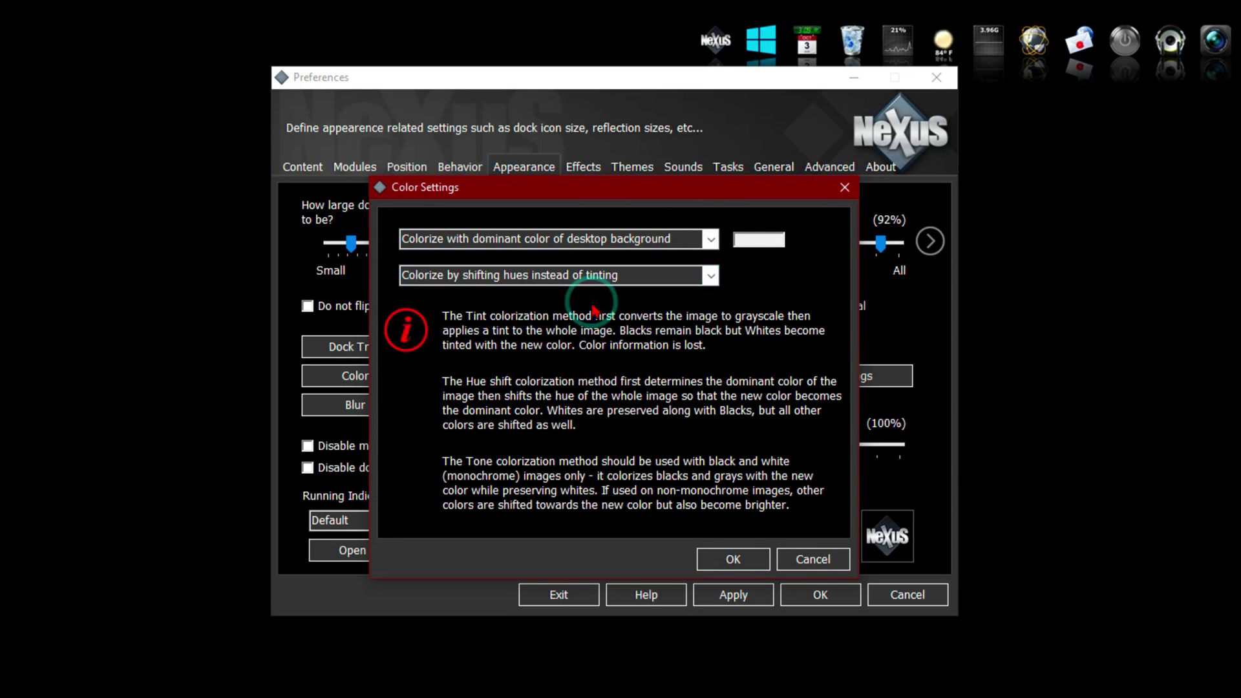
left_click(728, 563)
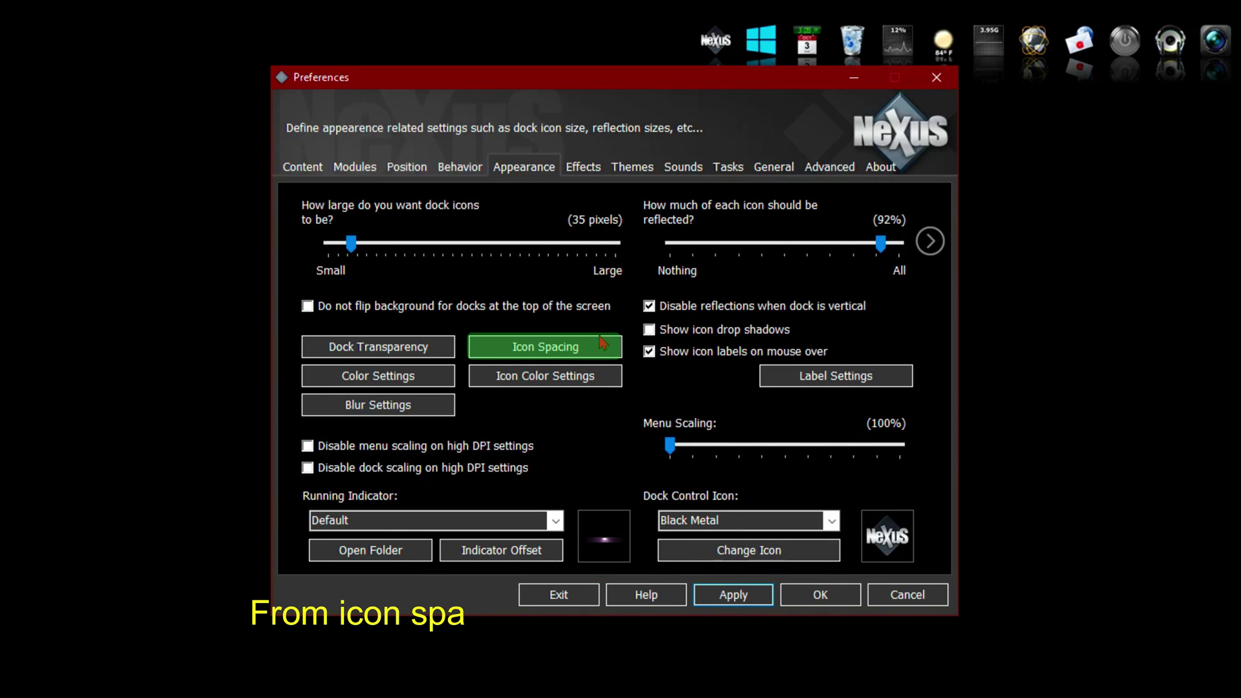
Set both the horizontal and vertical spacing between dock icons to 8 pixels.
left_click(542, 349)
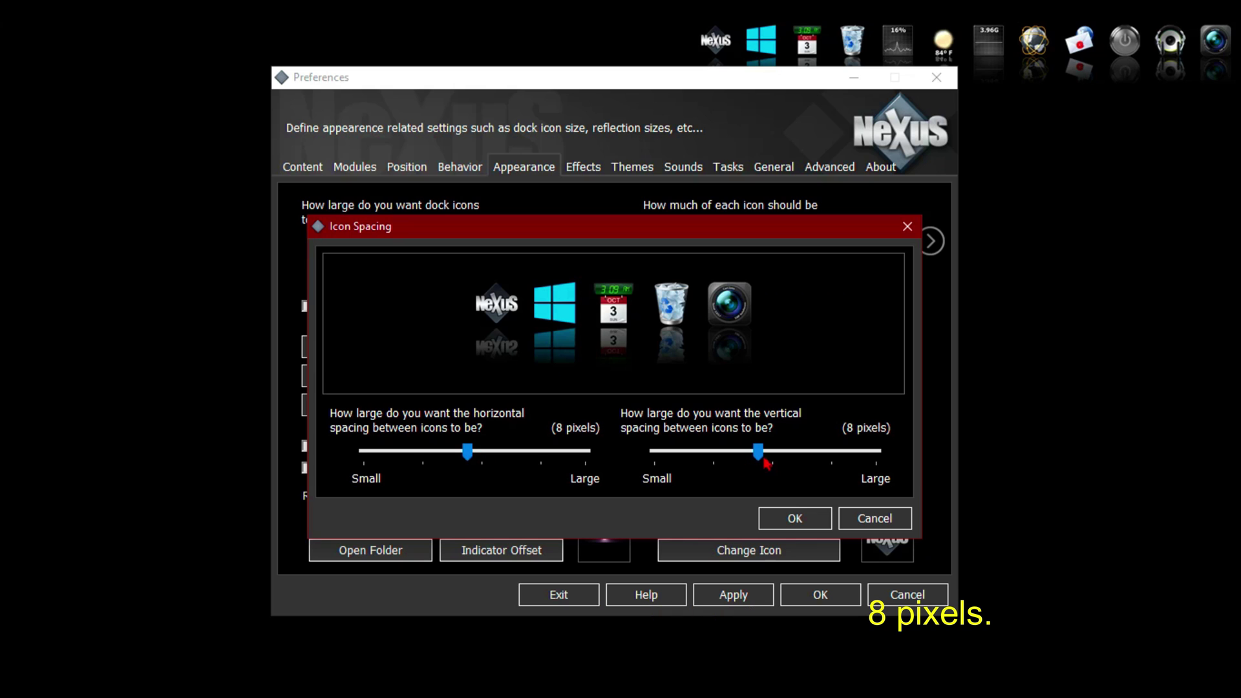
left_click(794, 519)
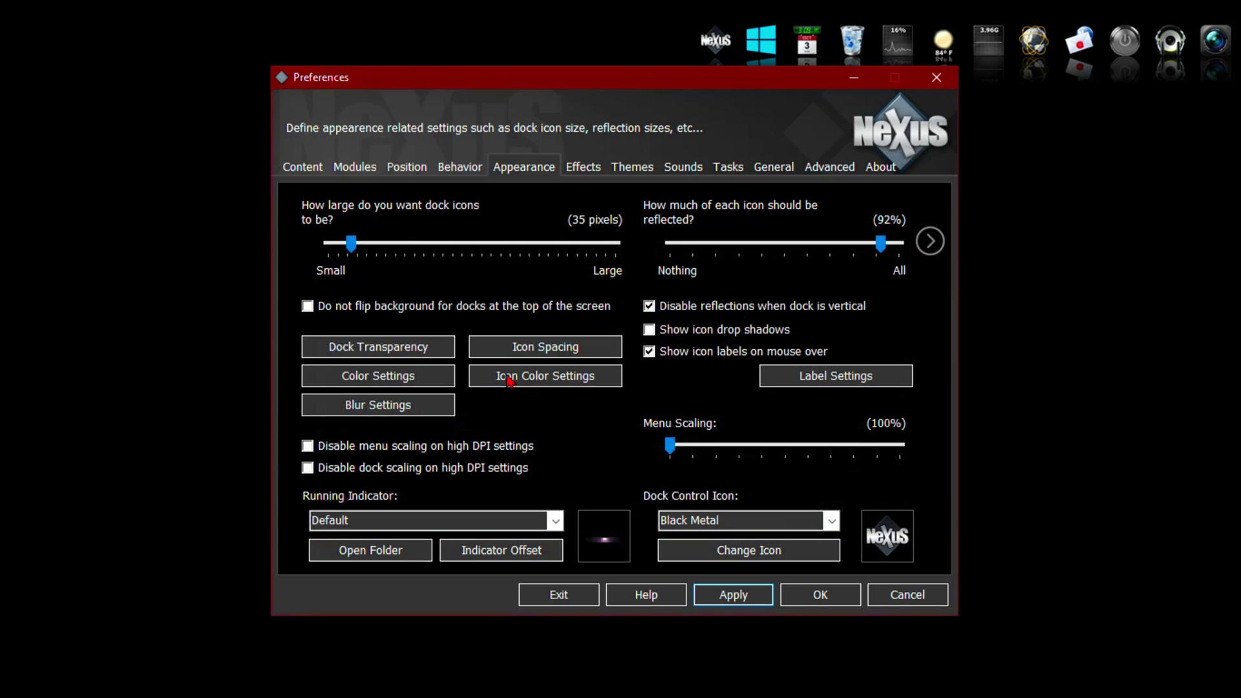
Colorize the dock icons with the dominant color of the desktop background, shifting hues instead of tinting.
left_click(564, 383)
left_click(709, 238)
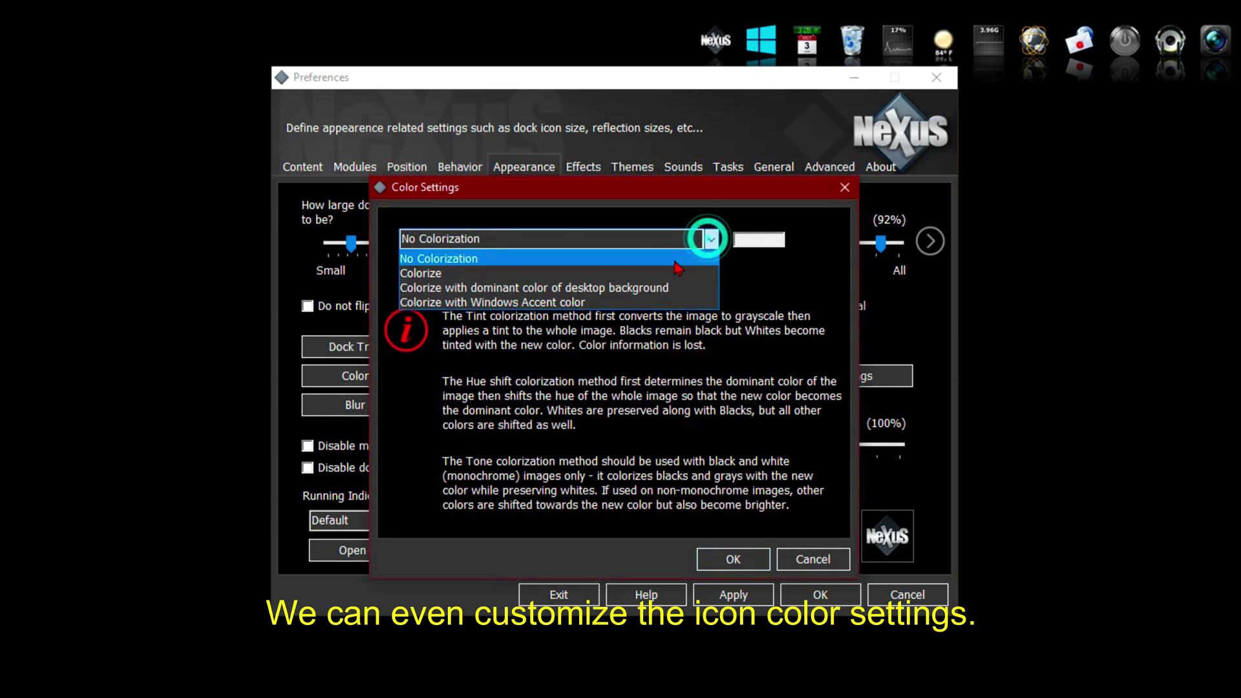
left_click(615, 285)
left_click(614, 276)
left_click(604, 309)
left_click(730, 557)
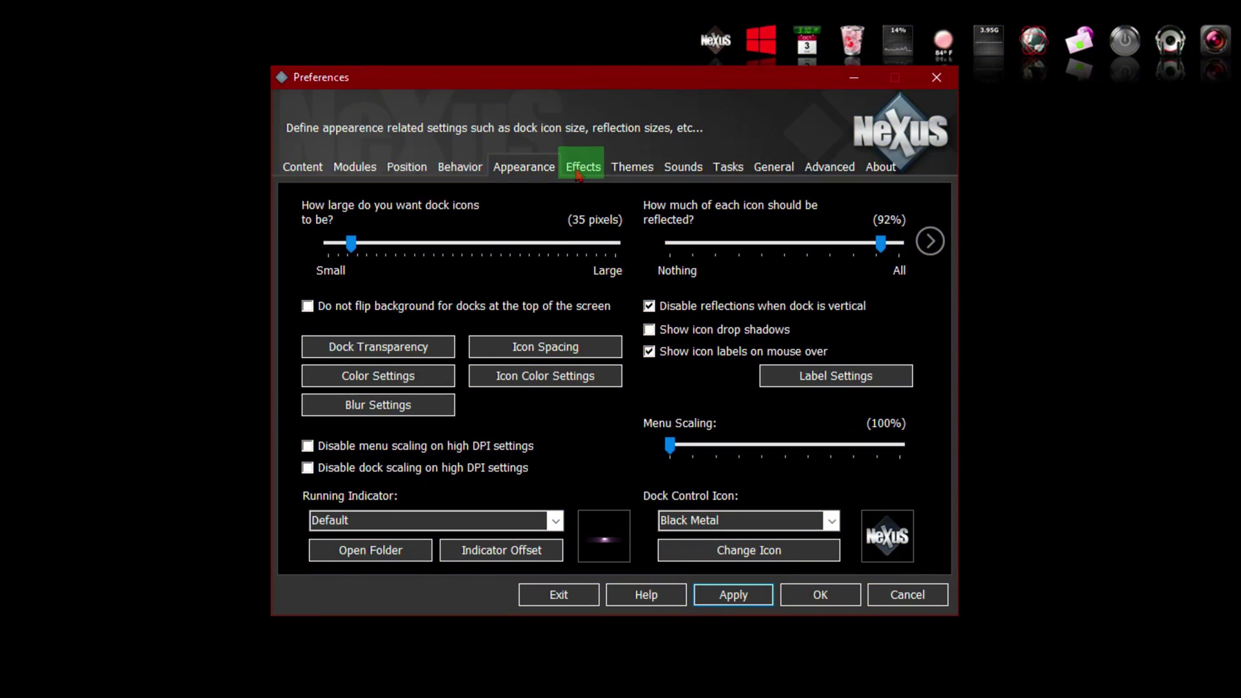
Enable water ripples when clicking the dock, the moving-surface background animation and the water-like icon reflections, and apply the effects.
left_click(580, 169)
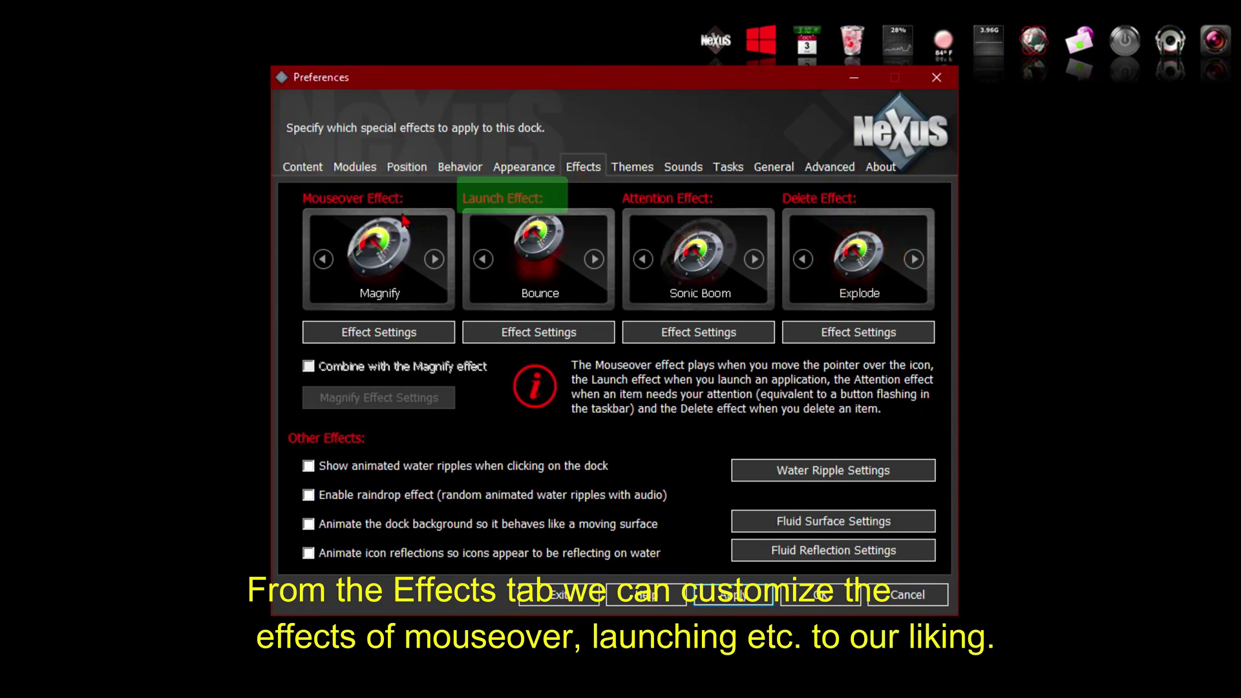
left_click(309, 466)
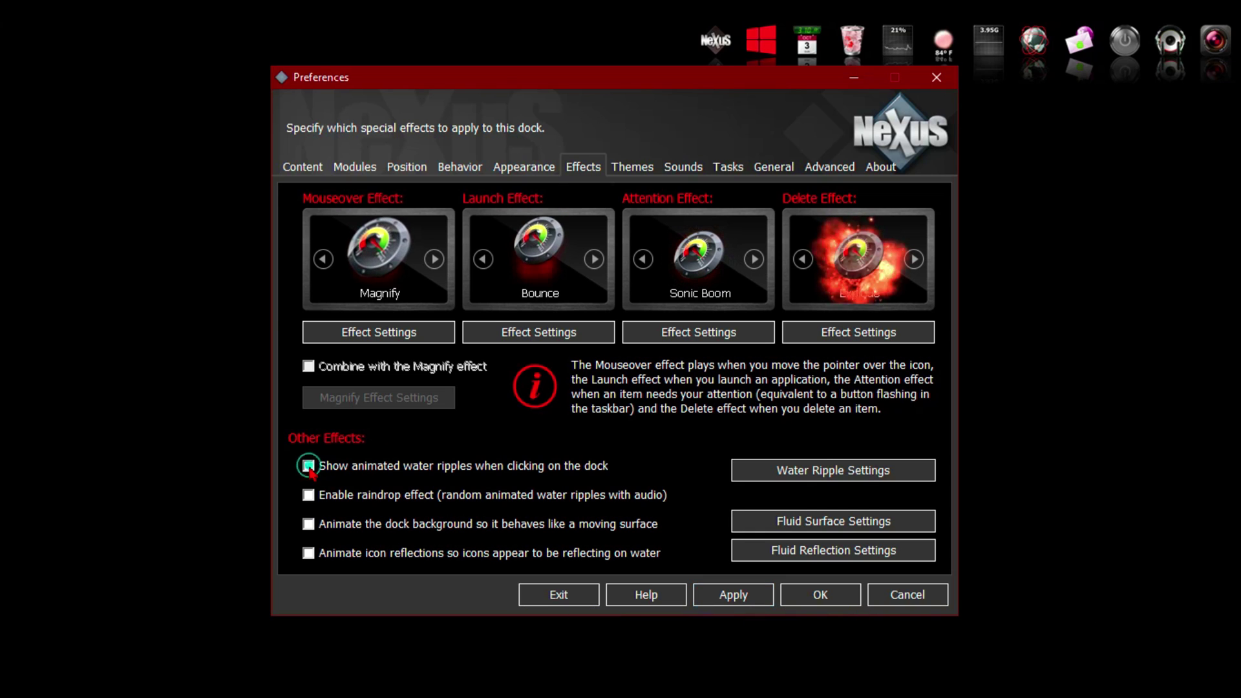
left_click(309, 523)
left_click(308, 553)
left_click(733, 594)
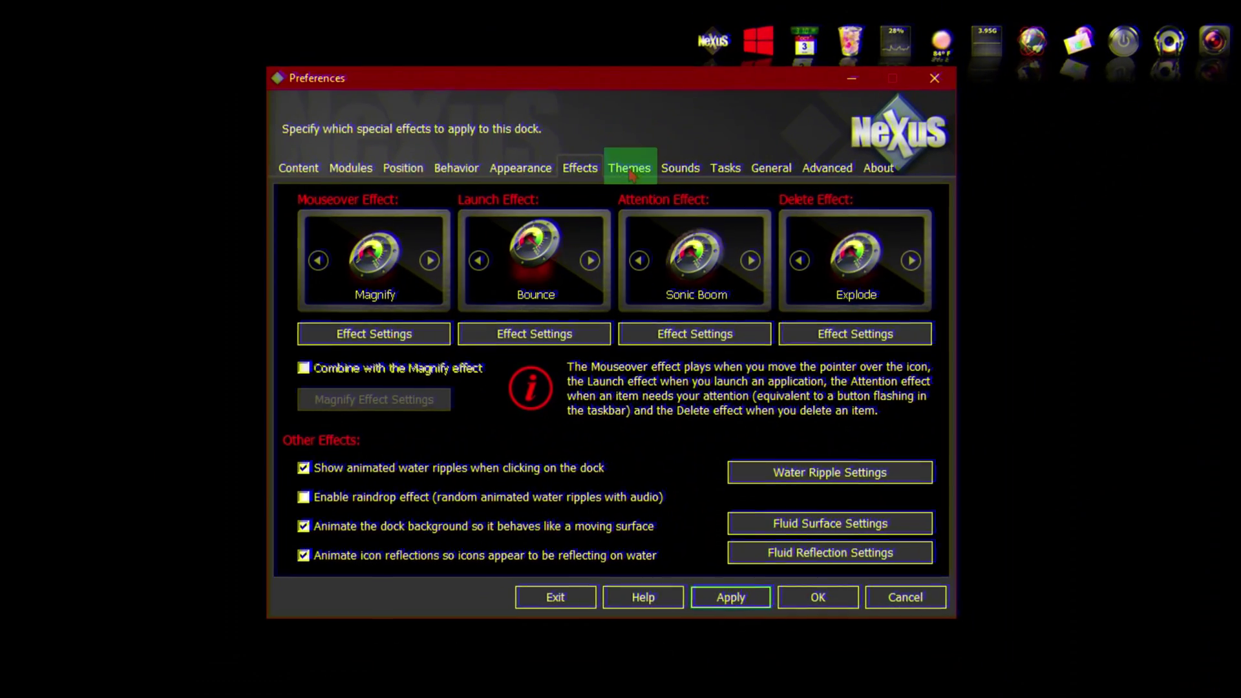
Preview the K-TEK4D4, Leonida3Dthin, NX-Fire and SDVZ5 dock themes, and reselect Windows10Nx.
left_click(630, 169)
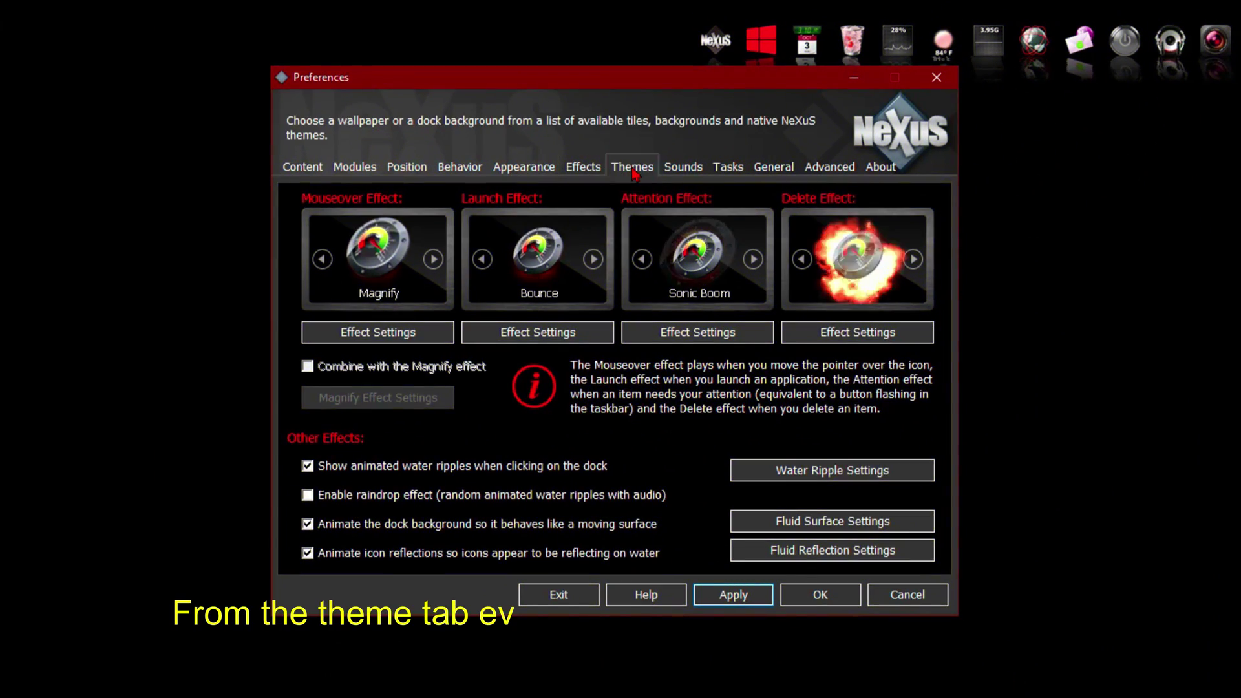
scroll(464, 255, "up", 3)
scroll(460, 251, "down", 3)
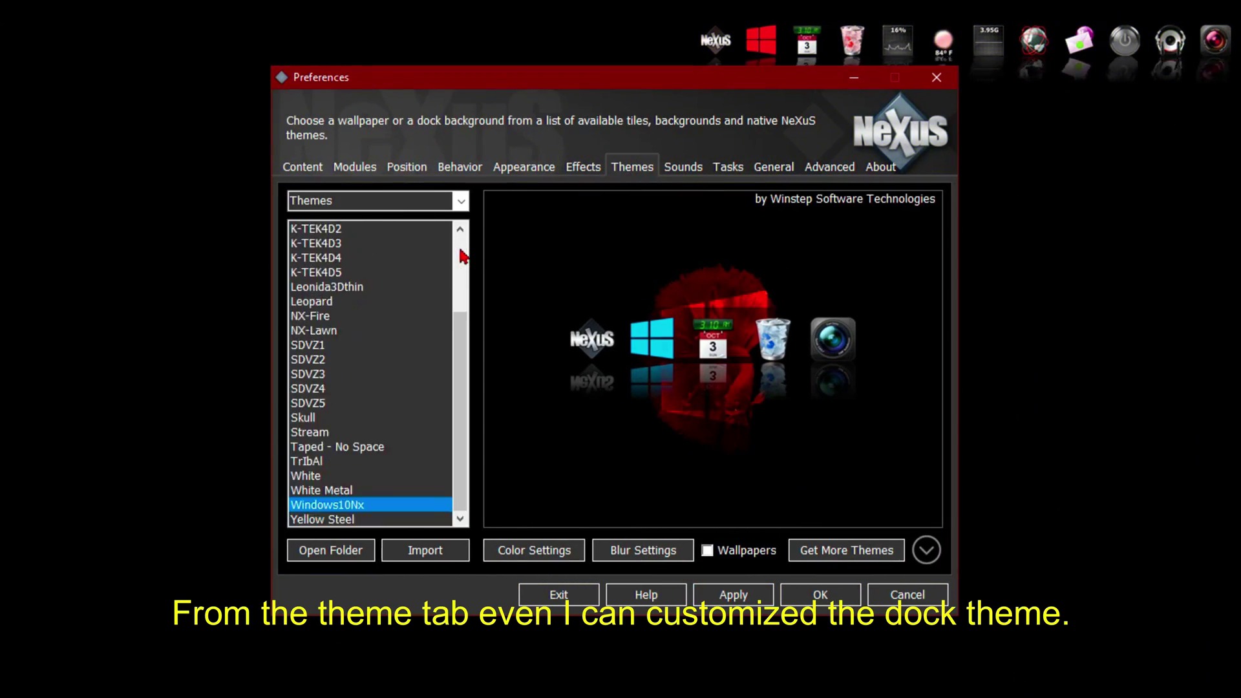
left_click(330, 257)
left_click(326, 286)
left_click(316, 316)
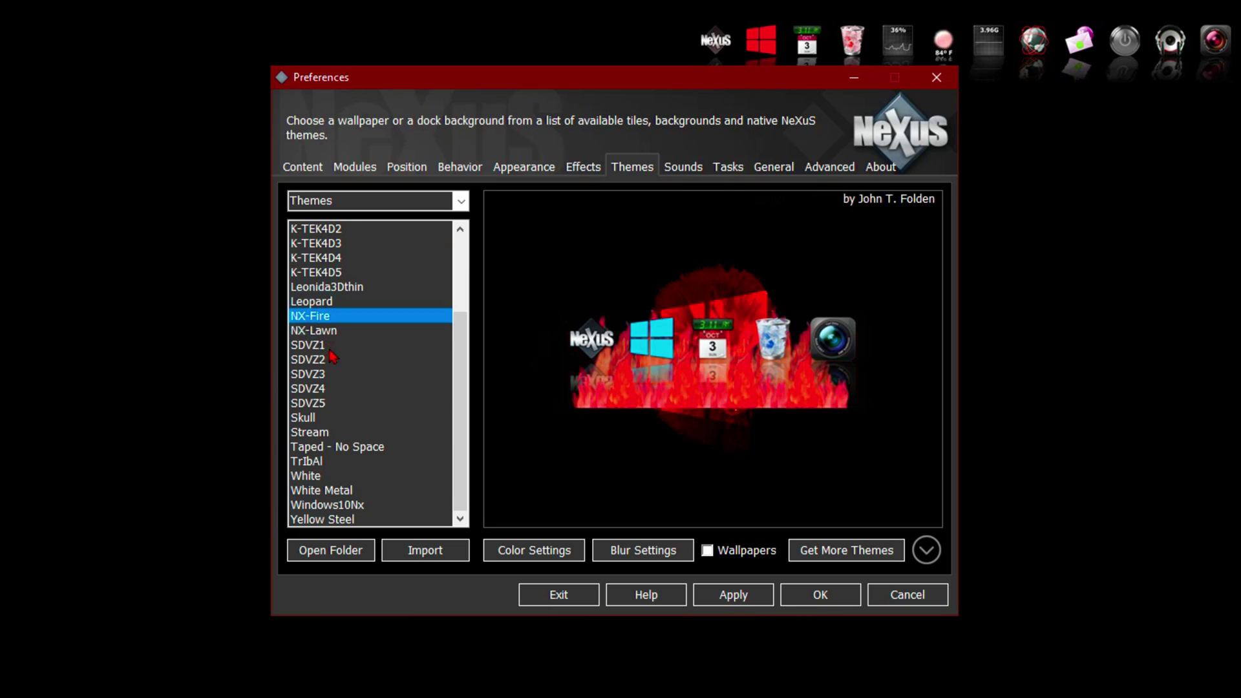
left_click(313, 402)
left_click(362, 505)
Colorize the dock theme with the dominant desktop background color by shifting hues instead of tinting, and apply it.
left_click(517, 549)
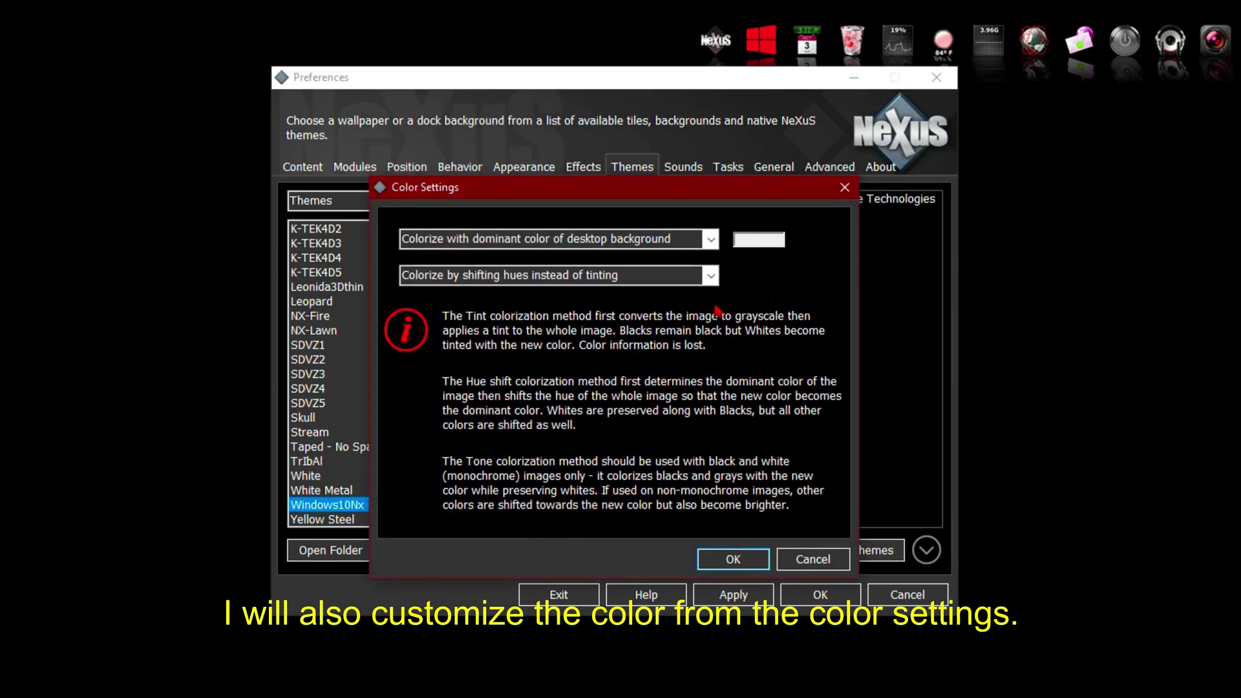
left_click(686, 238)
left_click(725, 277)
left_click(711, 308)
left_click(736, 556)
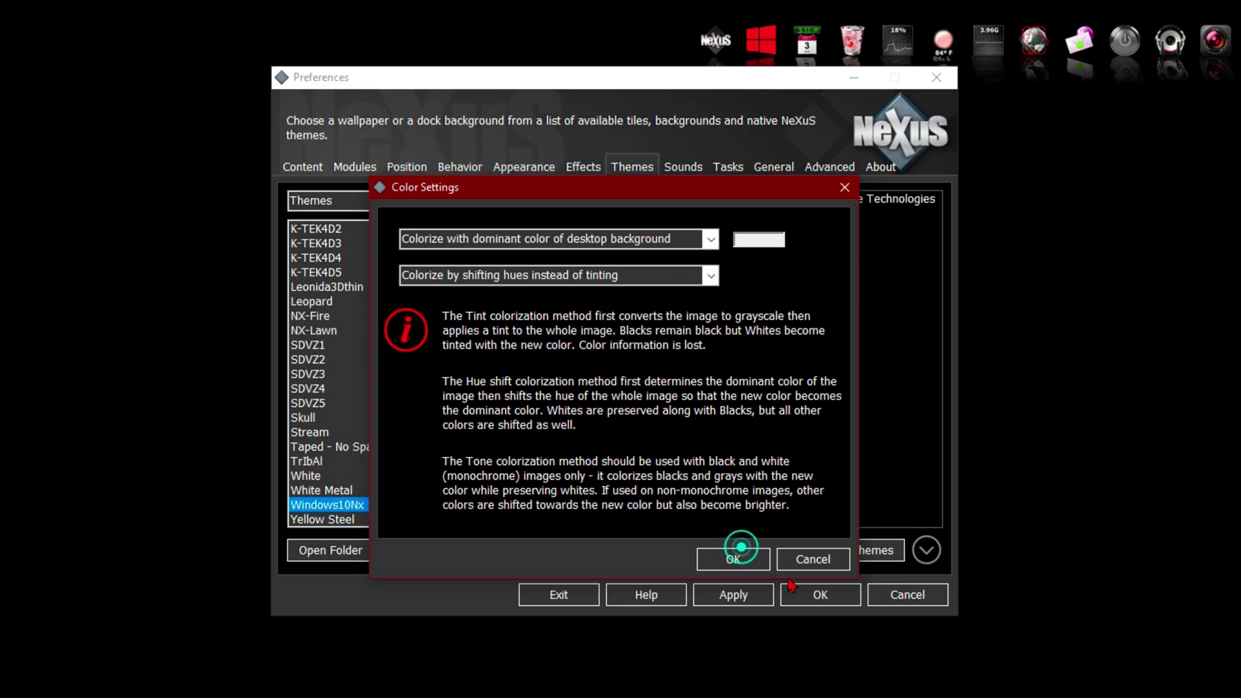
left_click(735, 594)
Check the sound scheme and voice theme choices for the dock, and apply the preferences.
left_click(694, 160)
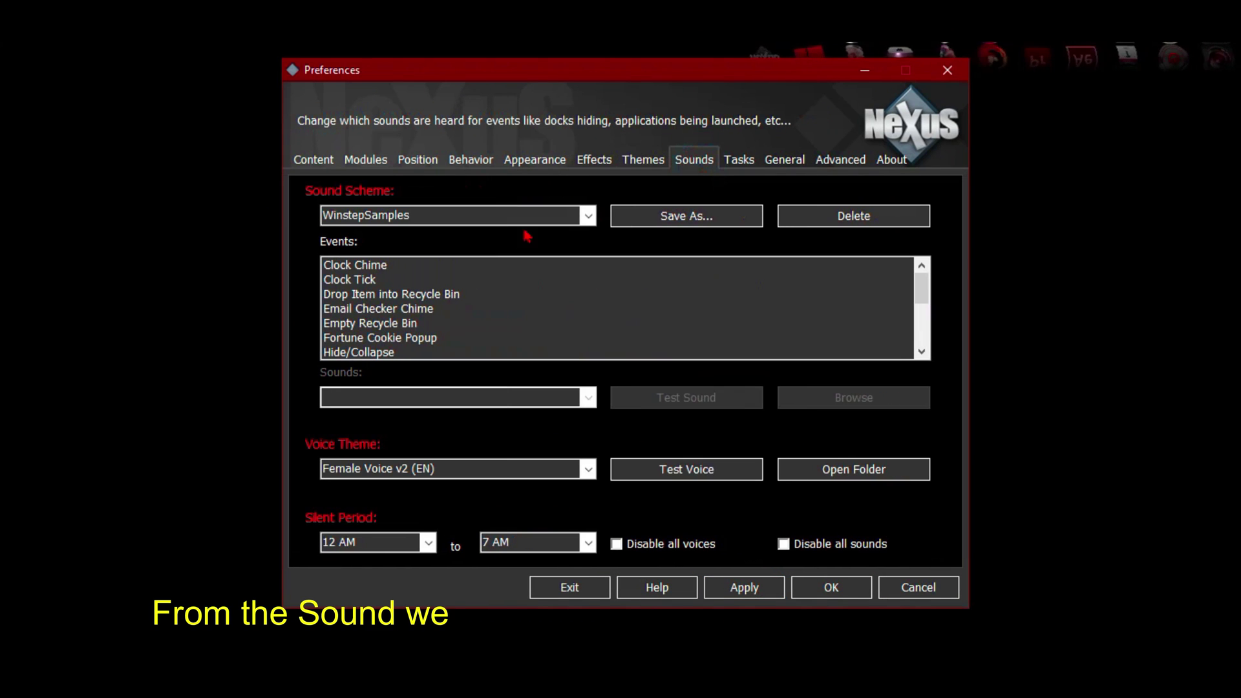
left_click(588, 215)
left_click(589, 218)
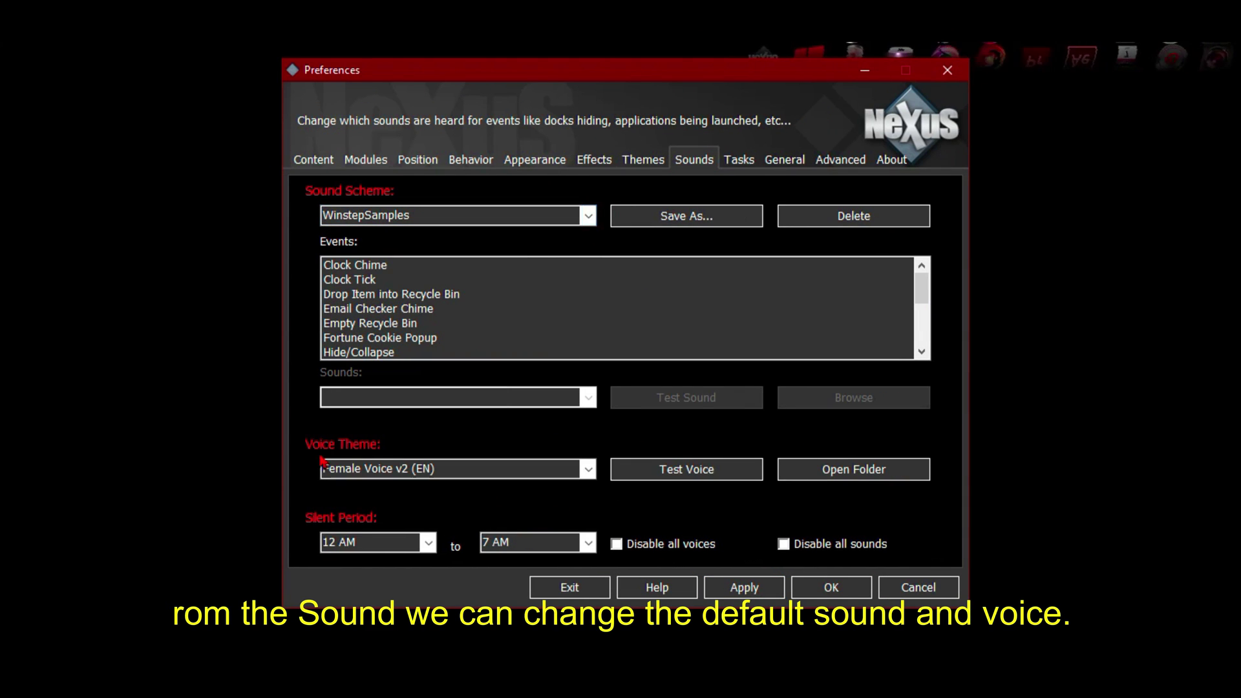
left_click(588, 470)
left_click(587, 471)
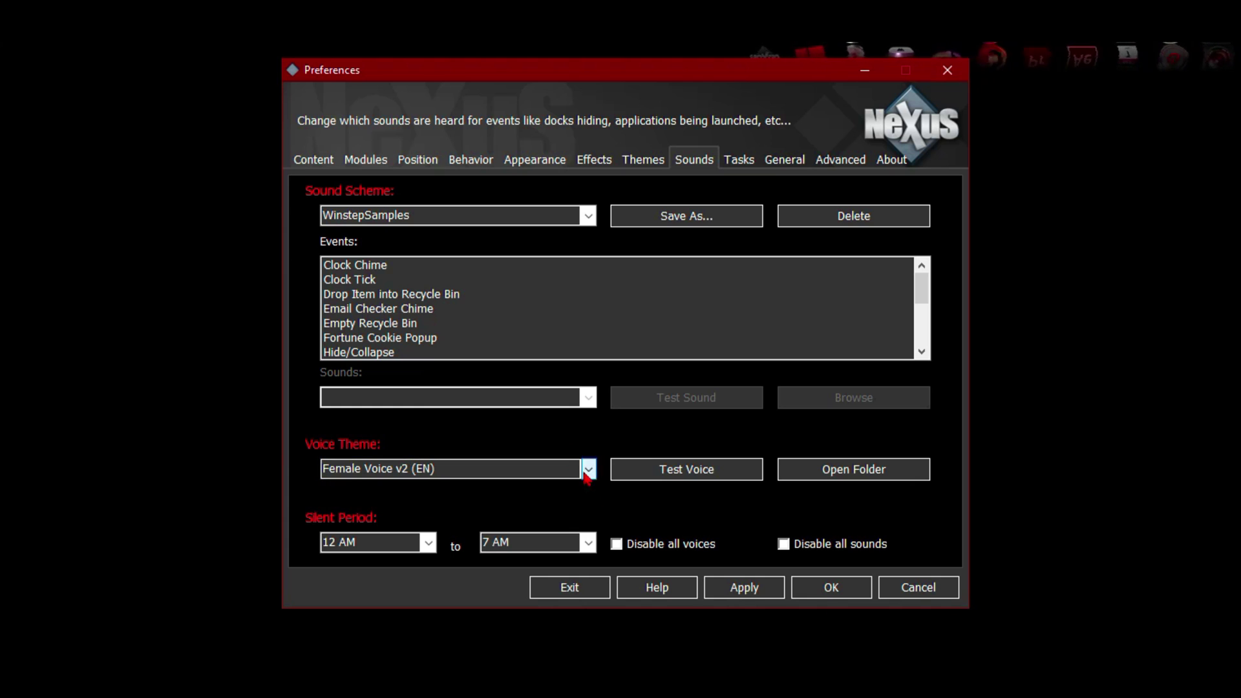
left_click(745, 588)
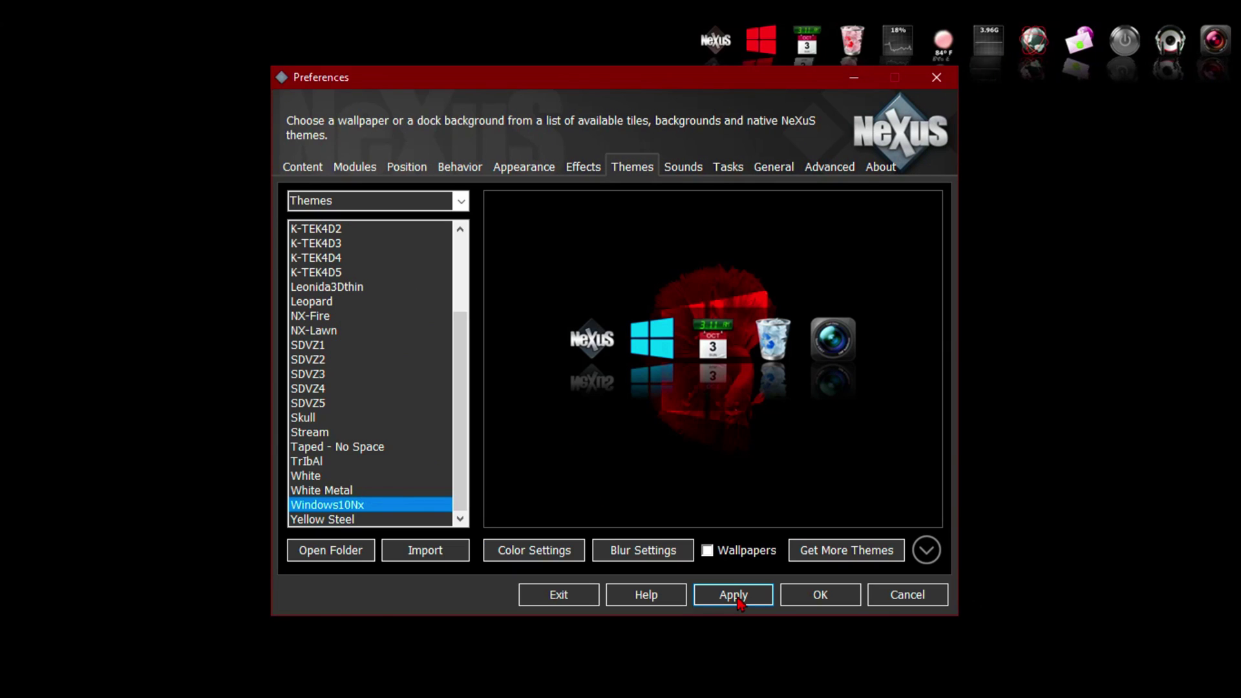
Look through the interface languages available for the dock preferences.
left_click(881, 168)
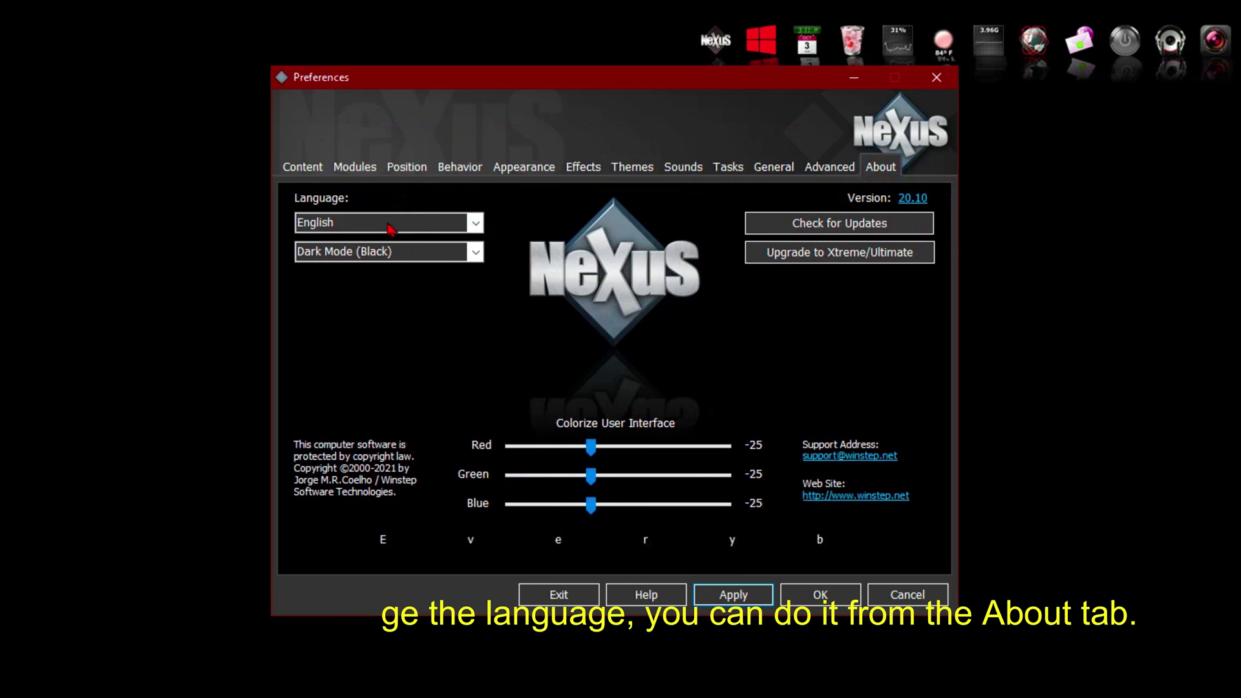
left_click(475, 225)
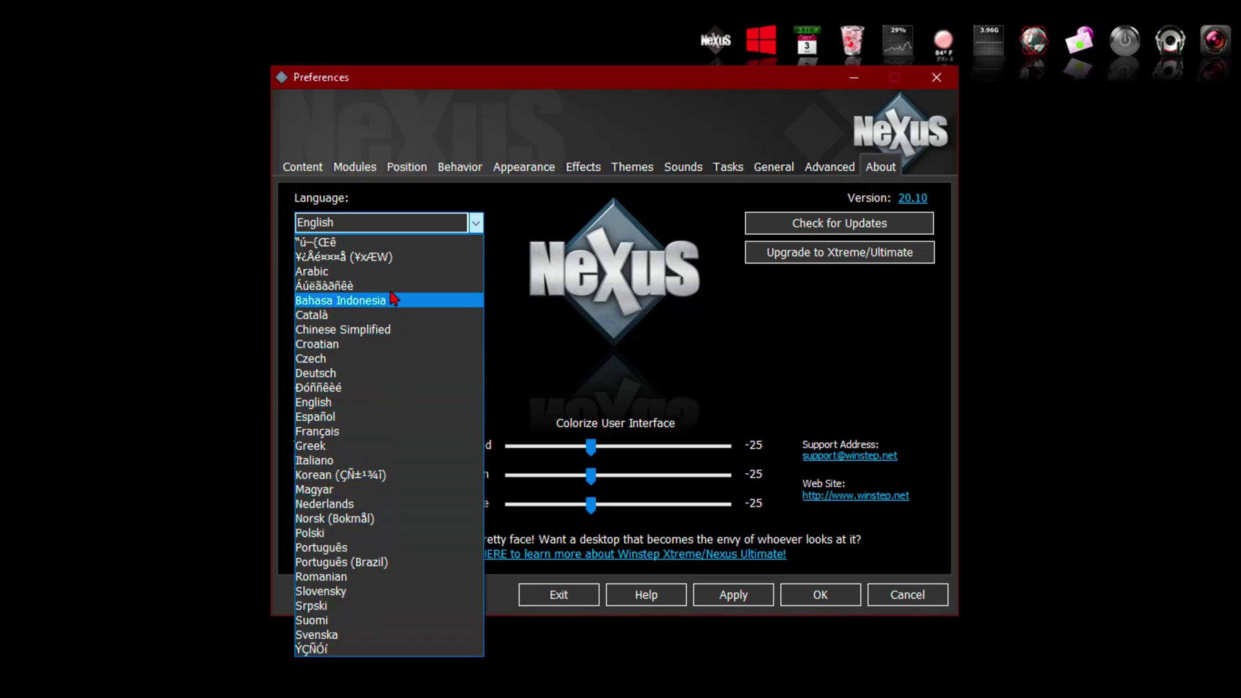
left_click(475, 224)
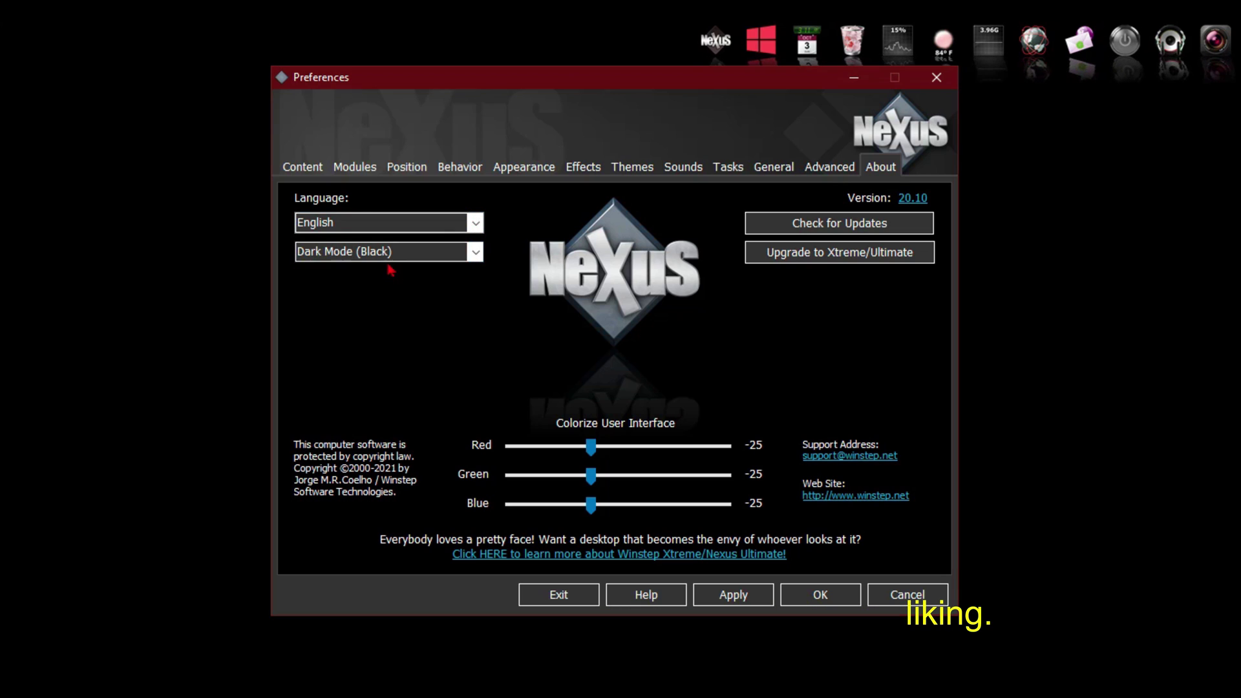
Try the Standard User Interface, Dark Mode (Gray), Light Mode and Winstep styles for the preferences interface.
left_click(477, 254)
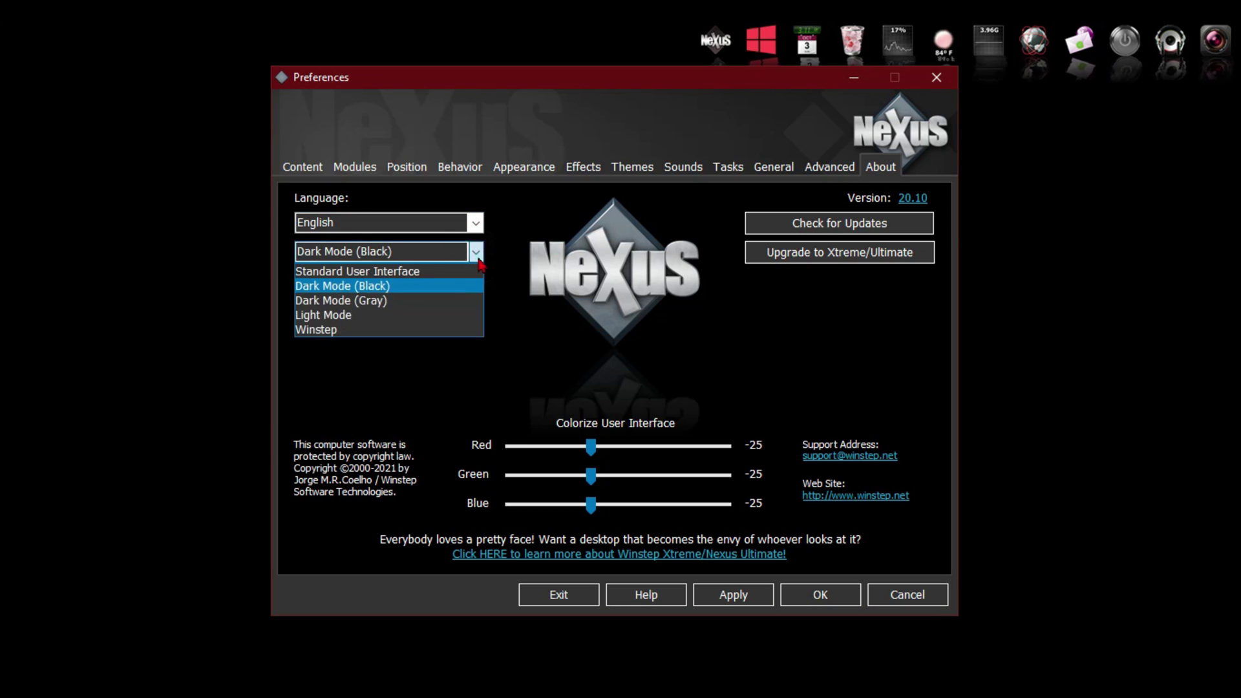
left_click(462, 270)
left_click(472, 254)
left_click(401, 300)
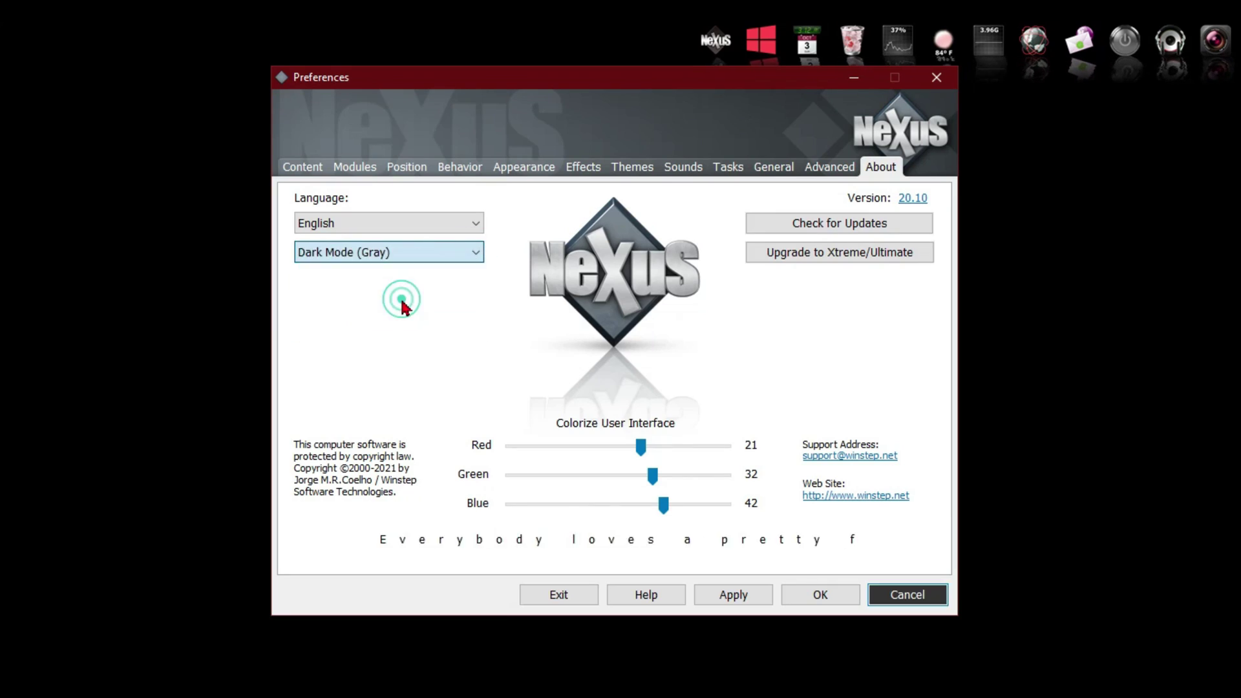
left_click(477, 252)
left_click(423, 315)
left_click(476, 251)
left_click(443, 331)
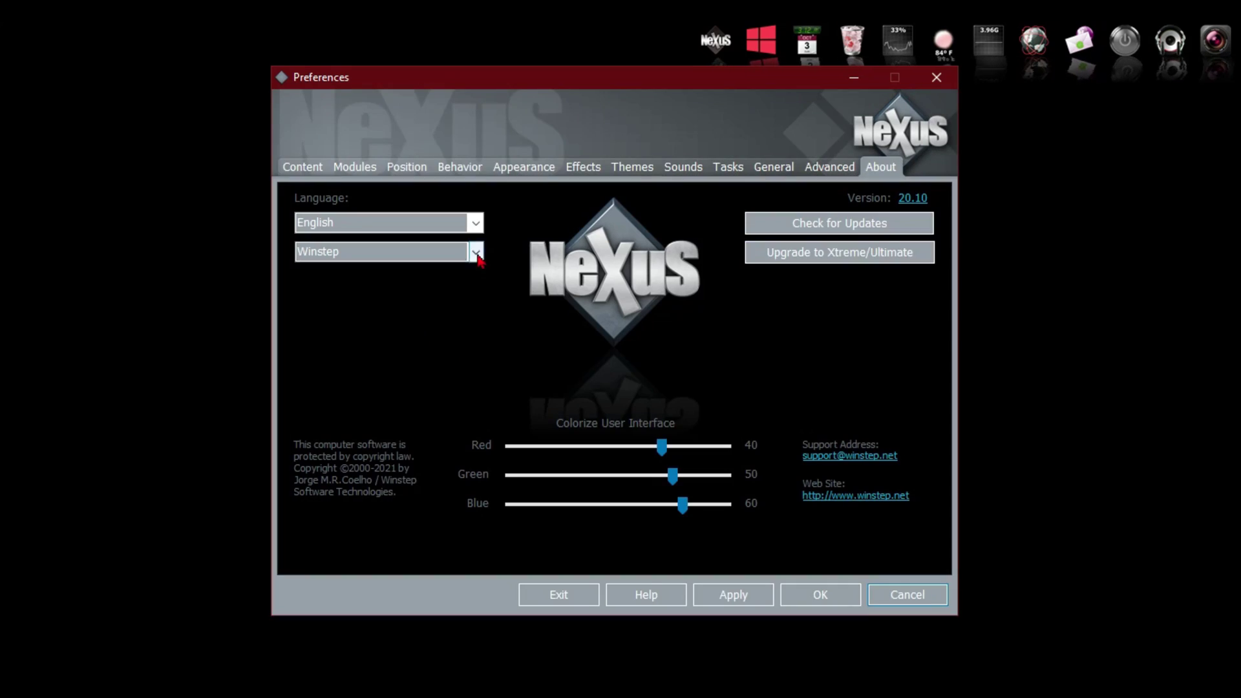
Set the interface style to Dark Mode (Black) and confirm the dock preferences.
left_click(477, 252)
left_click(415, 286)
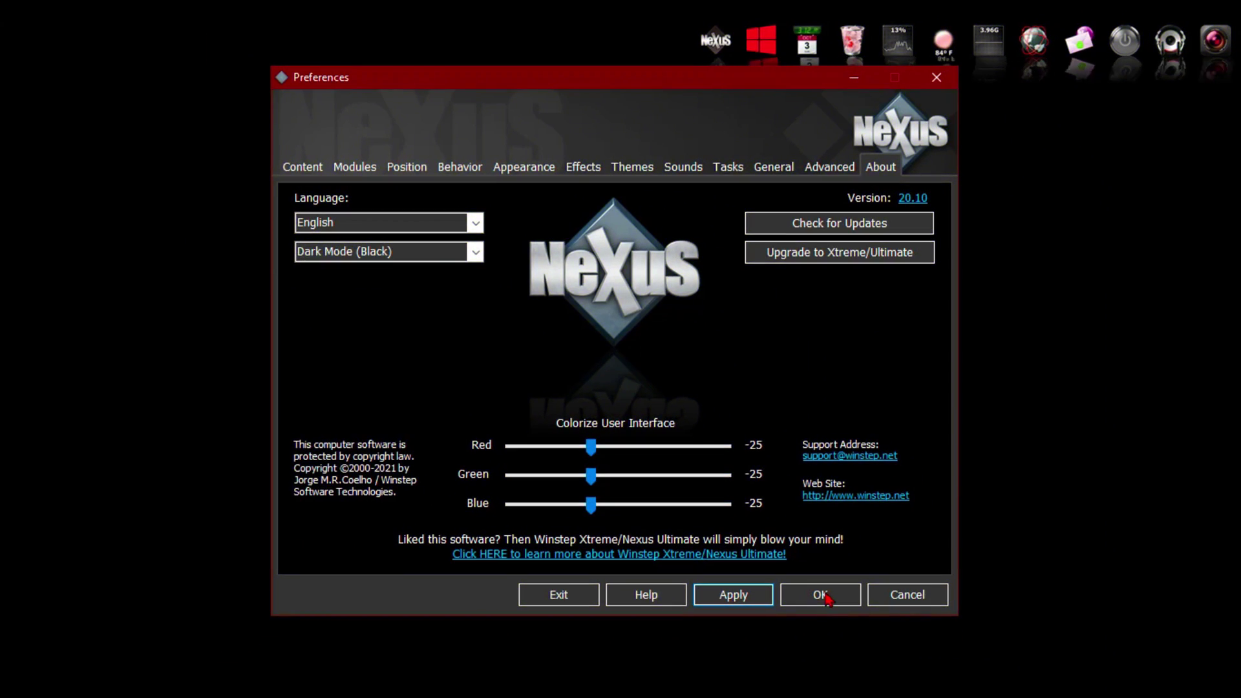
left_click(823, 599)
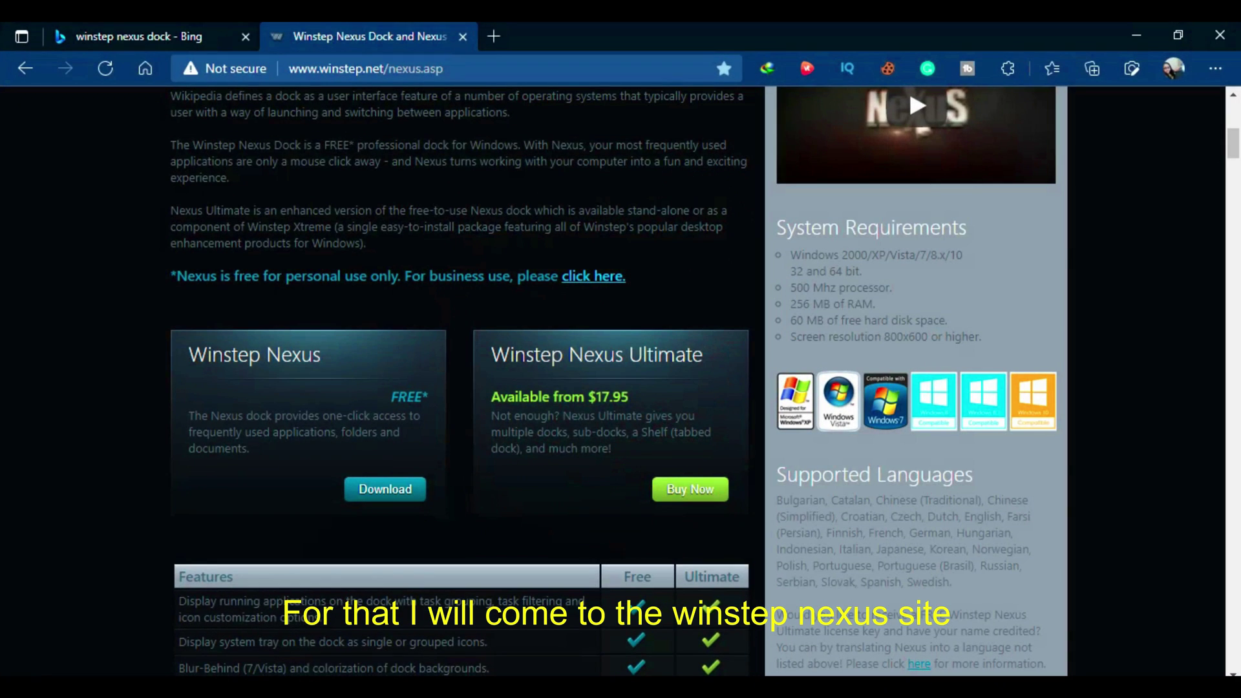
Go to the Themes page of the Winstep website in the browser and download the Animated Icon Pack as animatediconpak.zip.
scroll(1189, 448, "up", 8)
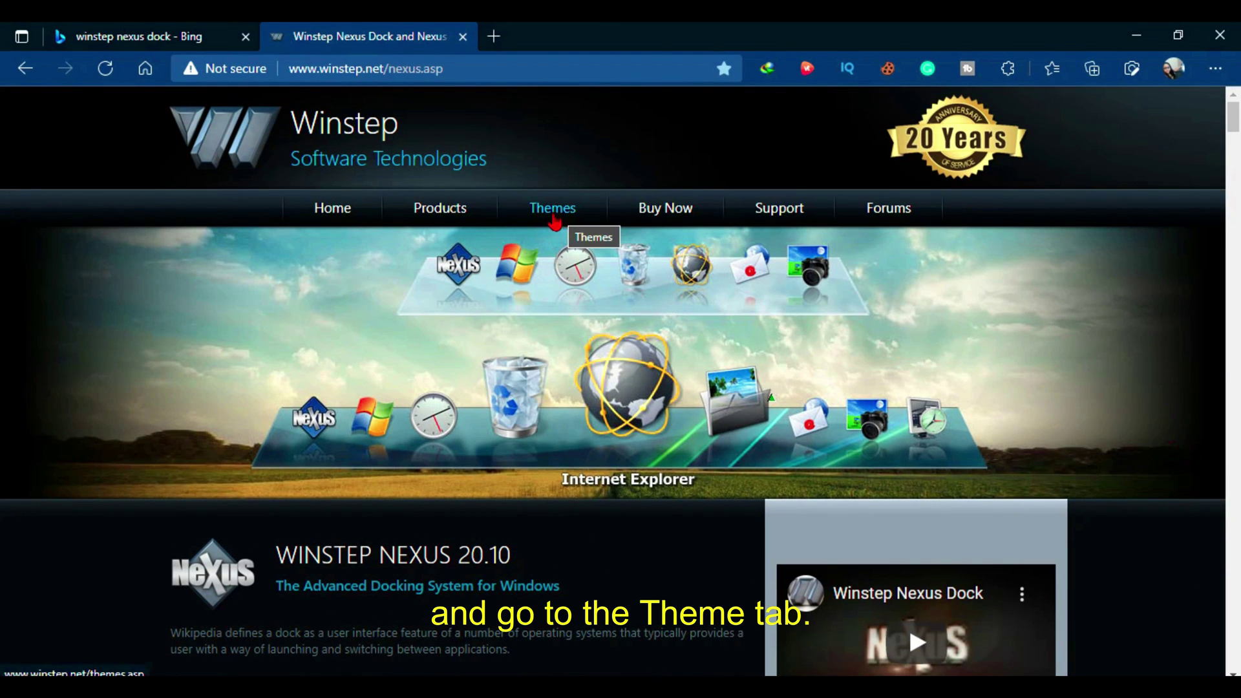
left_click(556, 221)
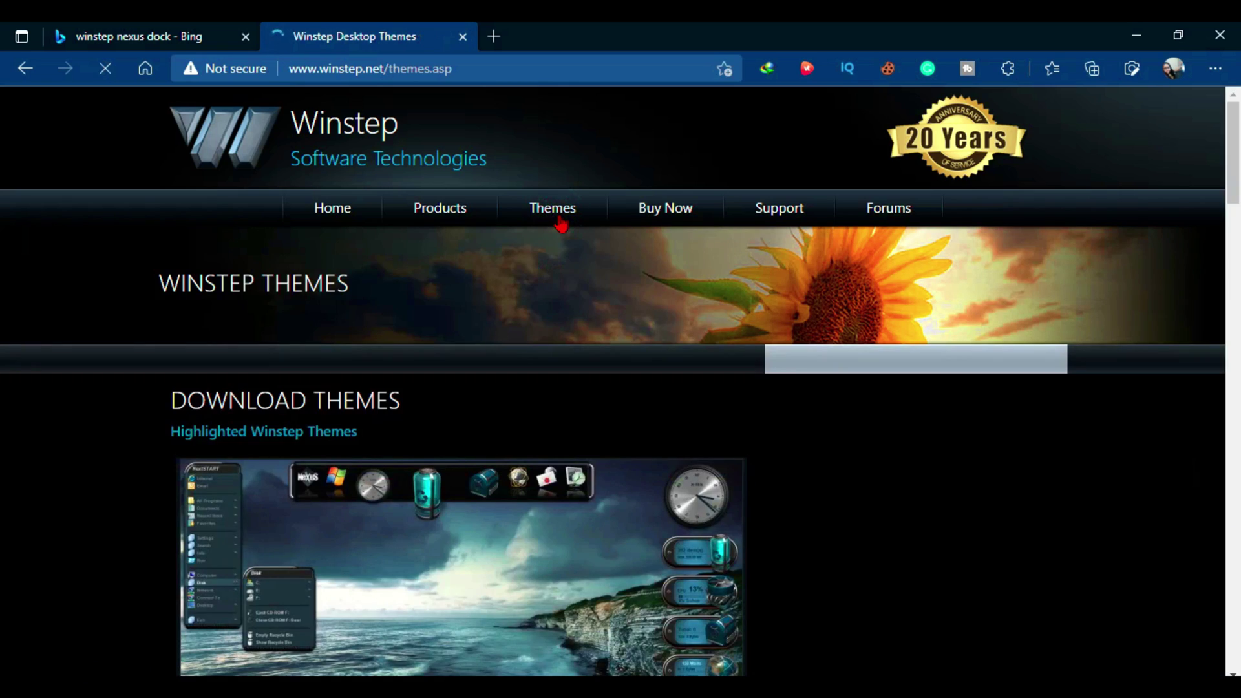
scroll(1224, 462, "down", 12)
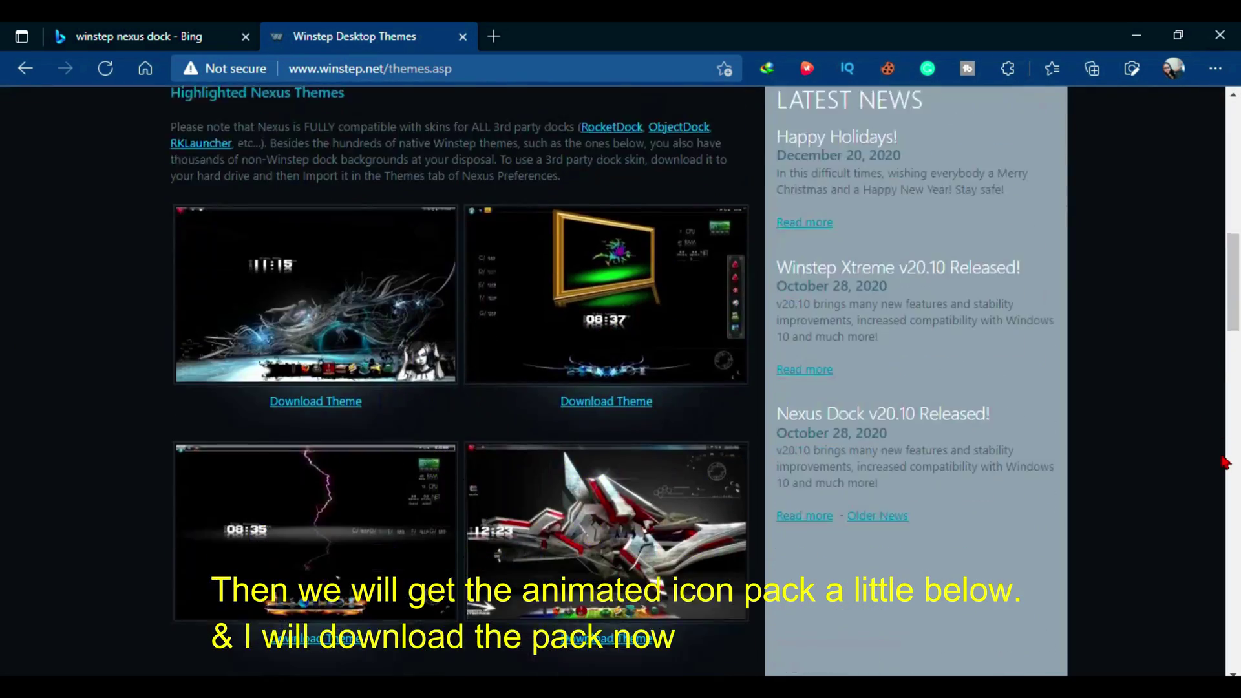
scroll(1223, 462, "down", 7)
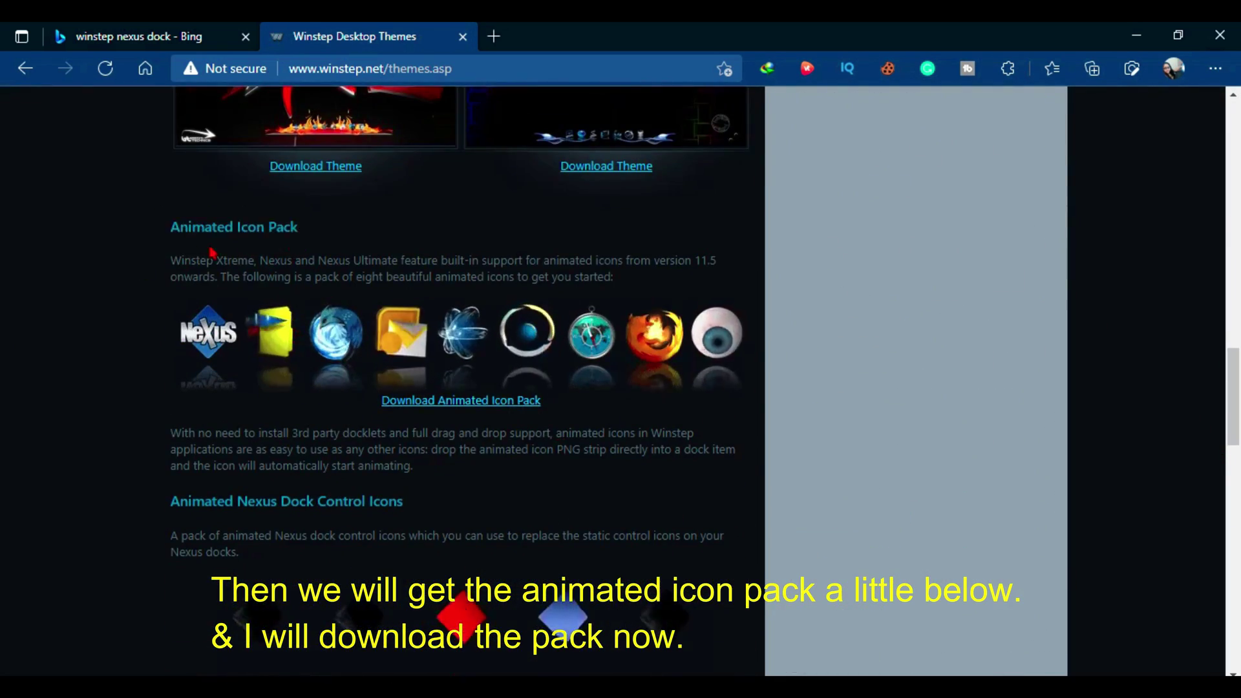
left_click(475, 403)
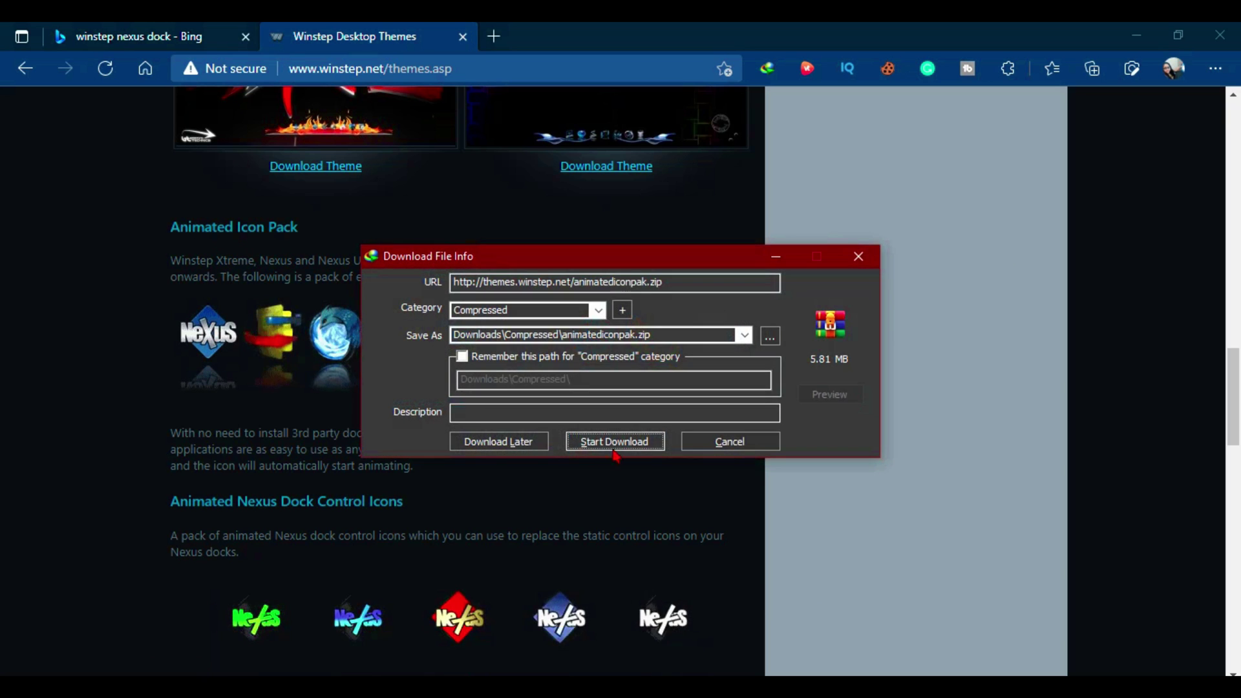
left_click(613, 446)
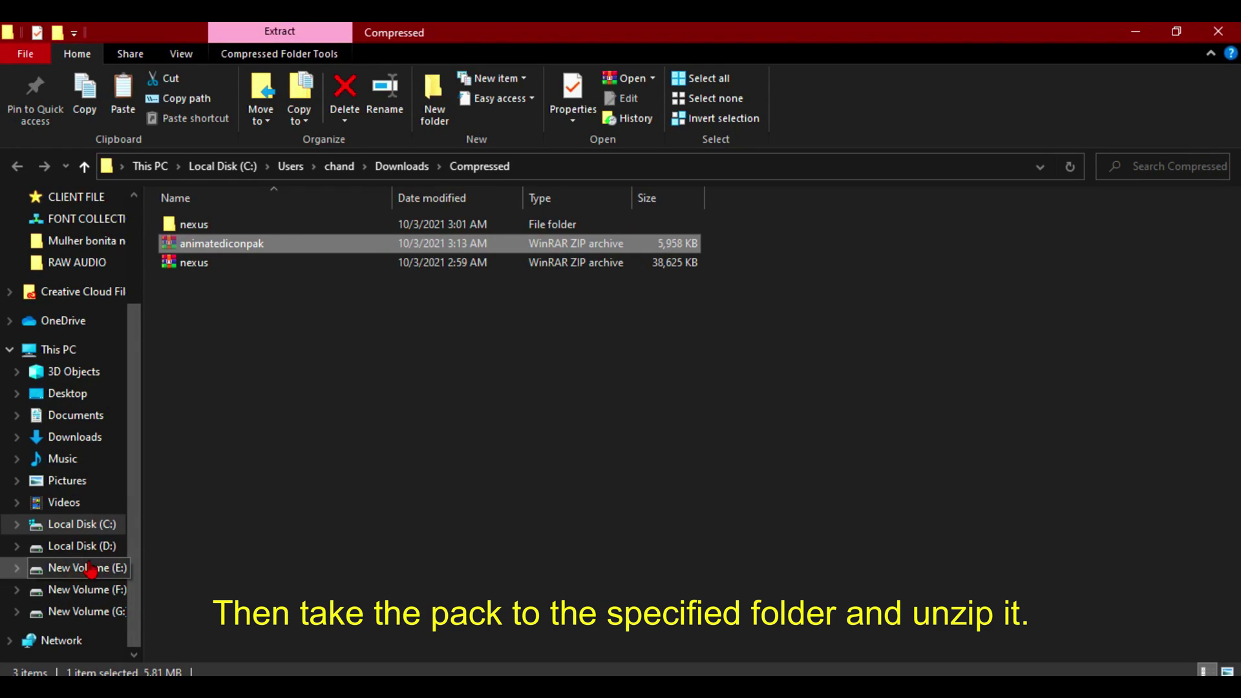
Paste the animatediconpak archive into a folder on the New Volume (E:) drive and extract it there.
left_click(90, 569)
double_click(991, 253)
right_click(715, 352)
left_click(732, 258)
key("ctrl+v")
right_click(303, 253)
left_click(362, 327)
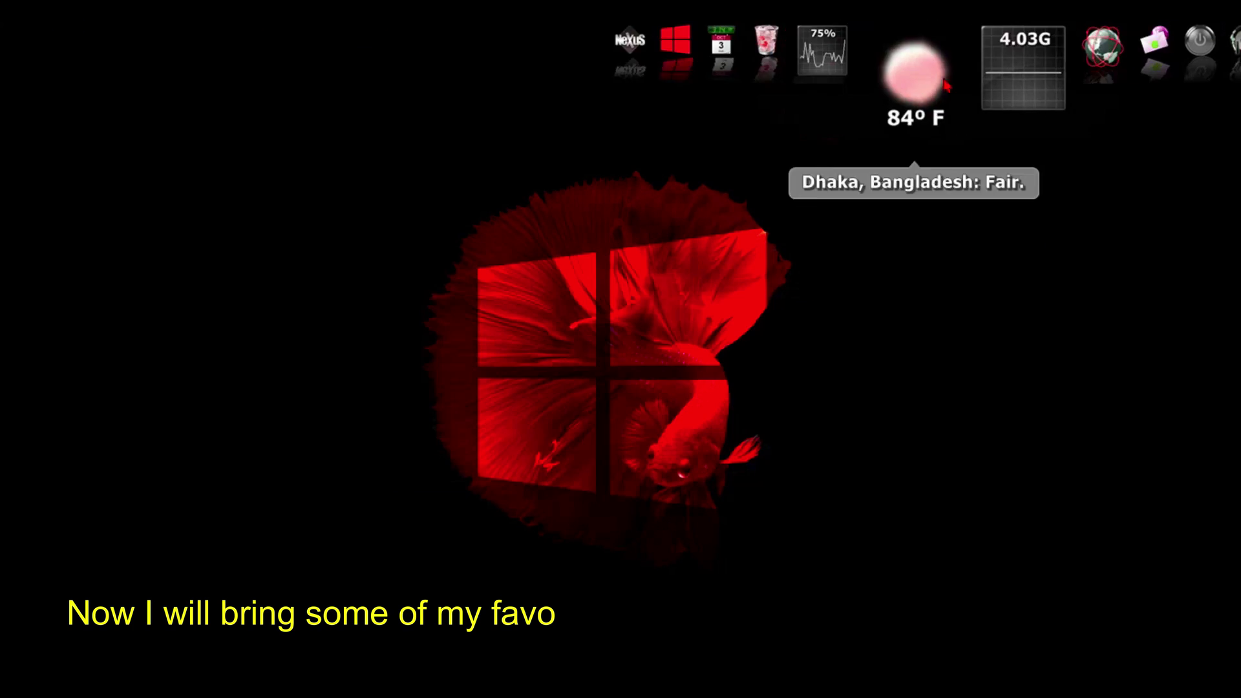
Remove the unneeded widgets from the dock and add Google Chrome, Premiere Pro, After Effects and Wondershare Filmora X.
right_click(987, 100)
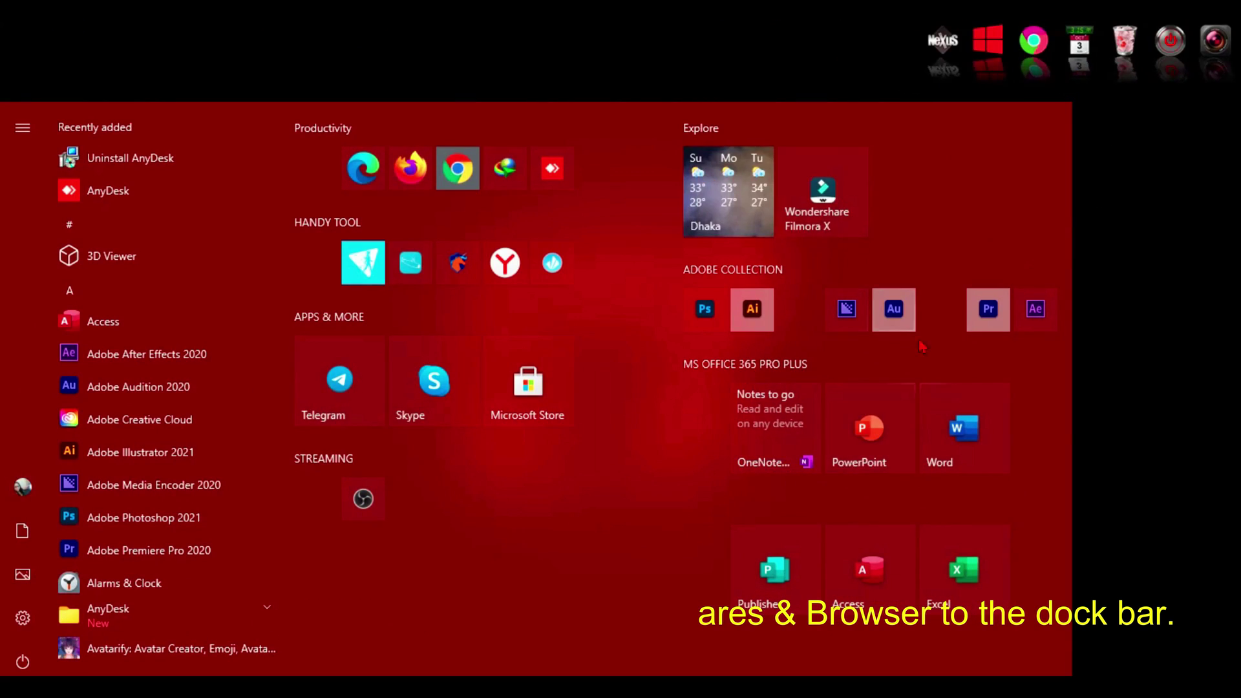
left_click_drag(988, 309, 1049, 44)
left_click_drag(1035, 309, 1059, 44)
left_click_drag(822, 192, 934, 48)
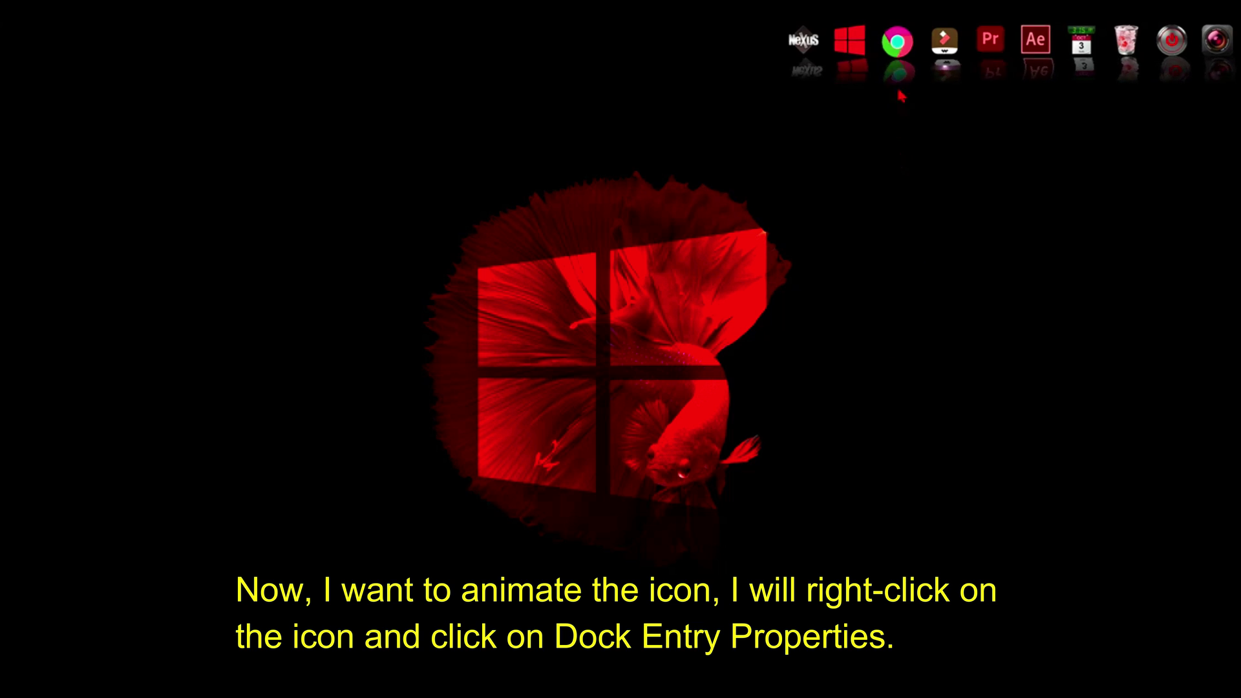
Open the Google Chrome dock entry's properties and bring up its icon selection.
right_click(895, 61)
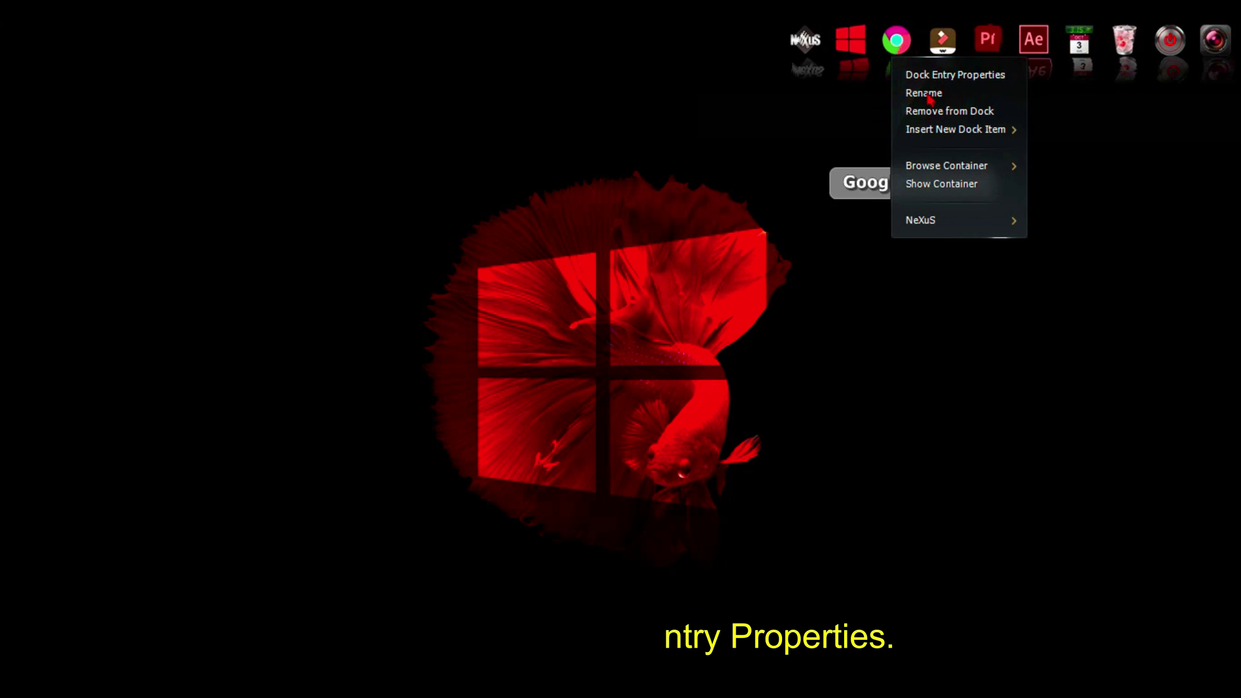
left_click(970, 83)
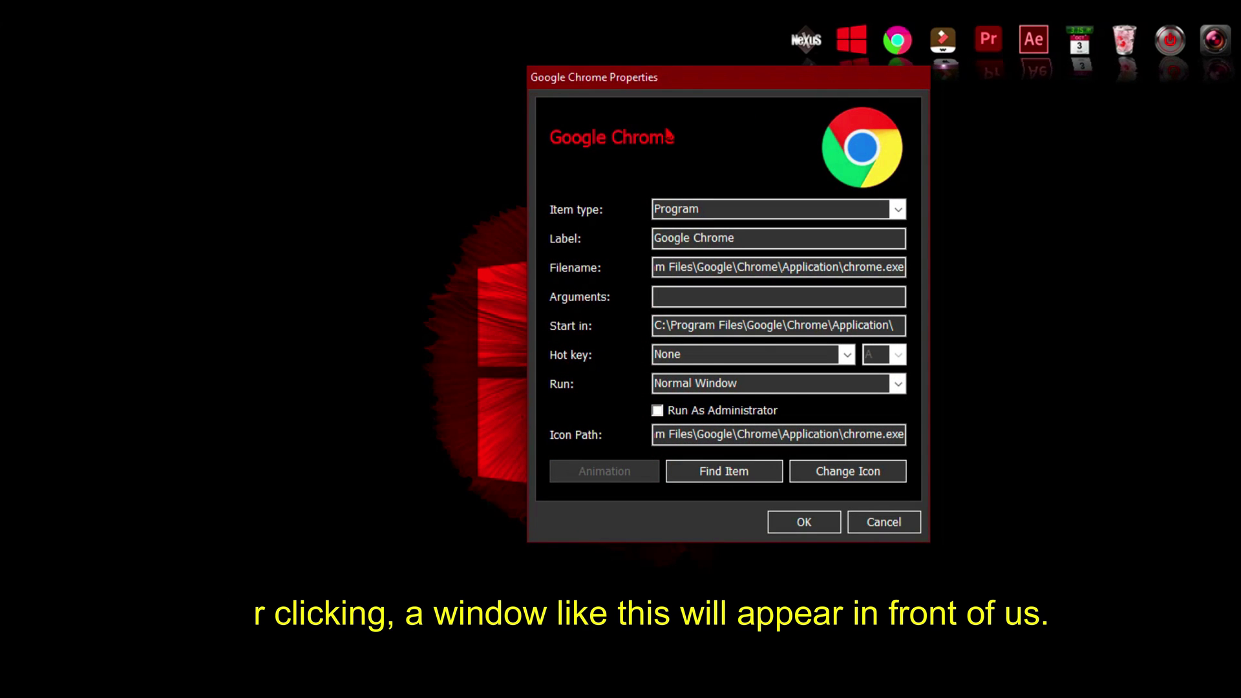
left_click_drag(688, 91, 459, 104)
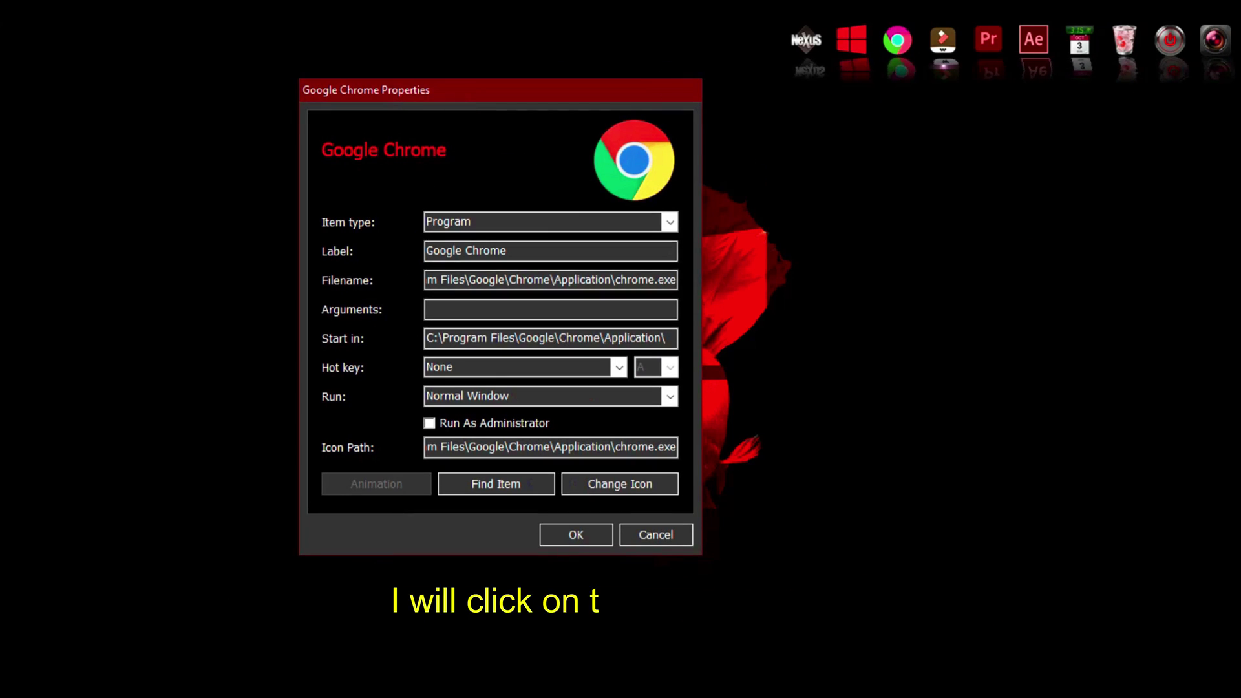
left_click(641, 493)
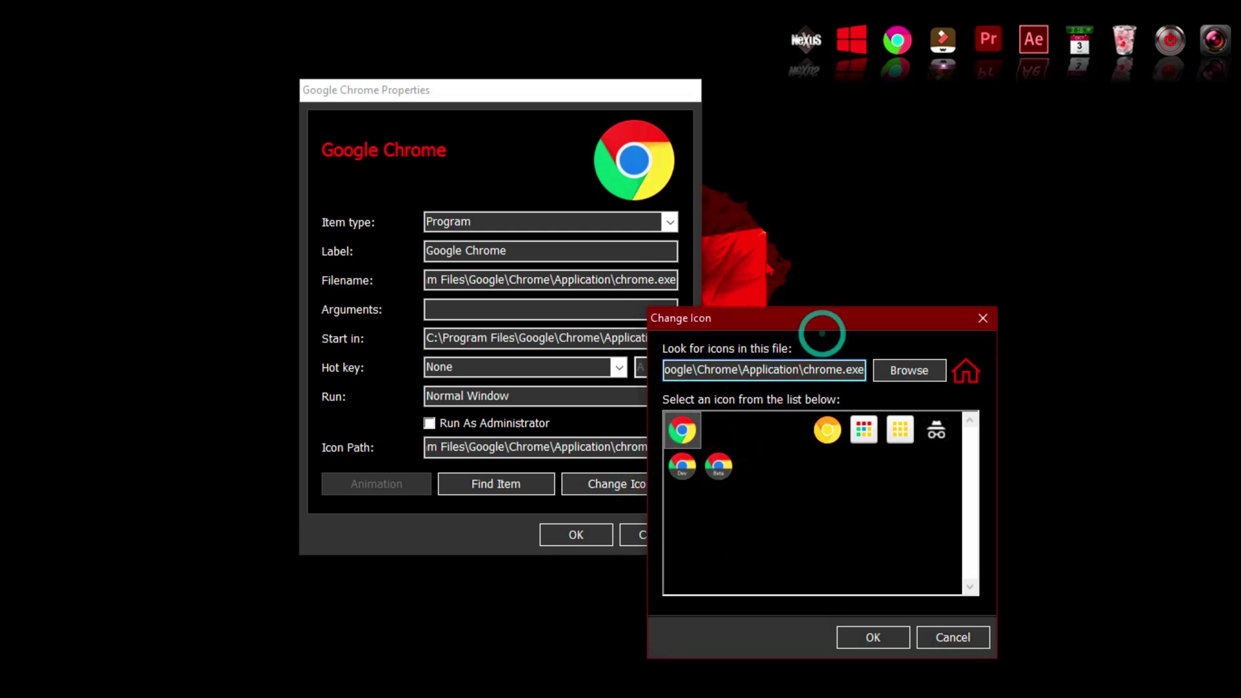
left_click_drag(788, 321, 765, 196)
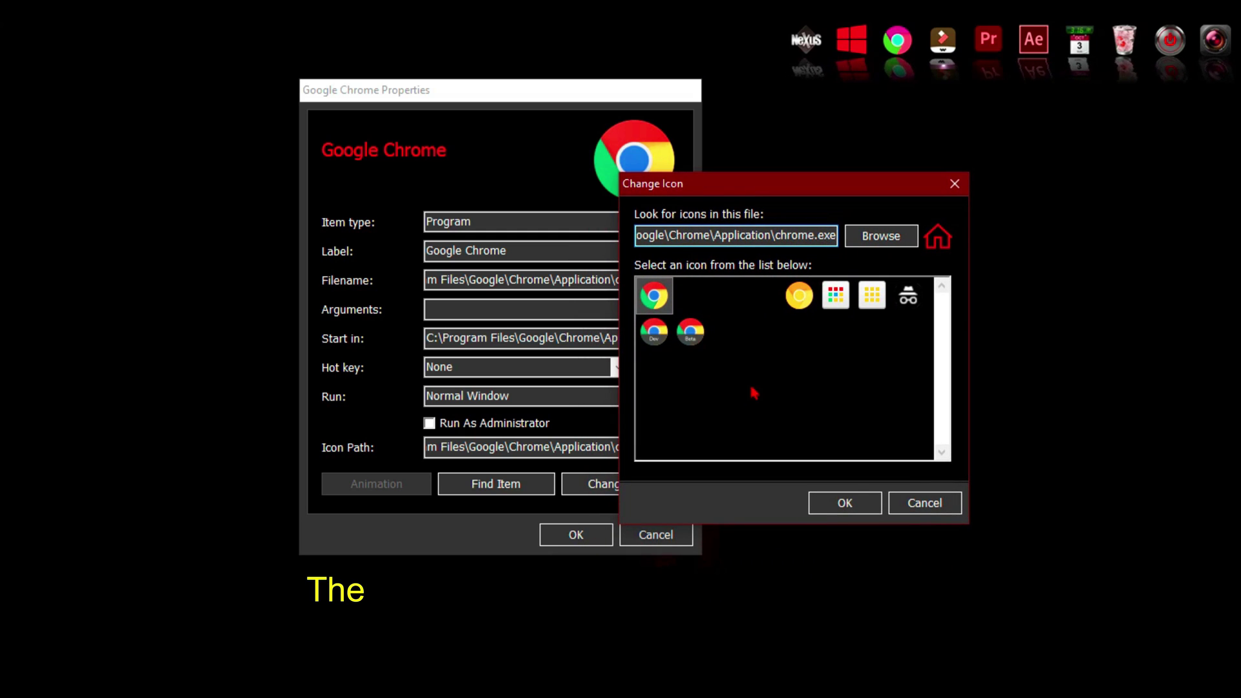
Browse for an icon file in the animatediconpak folder under SOFTAWRE COLLECTION\NEXES on New Volume (E:).
left_click(897, 244)
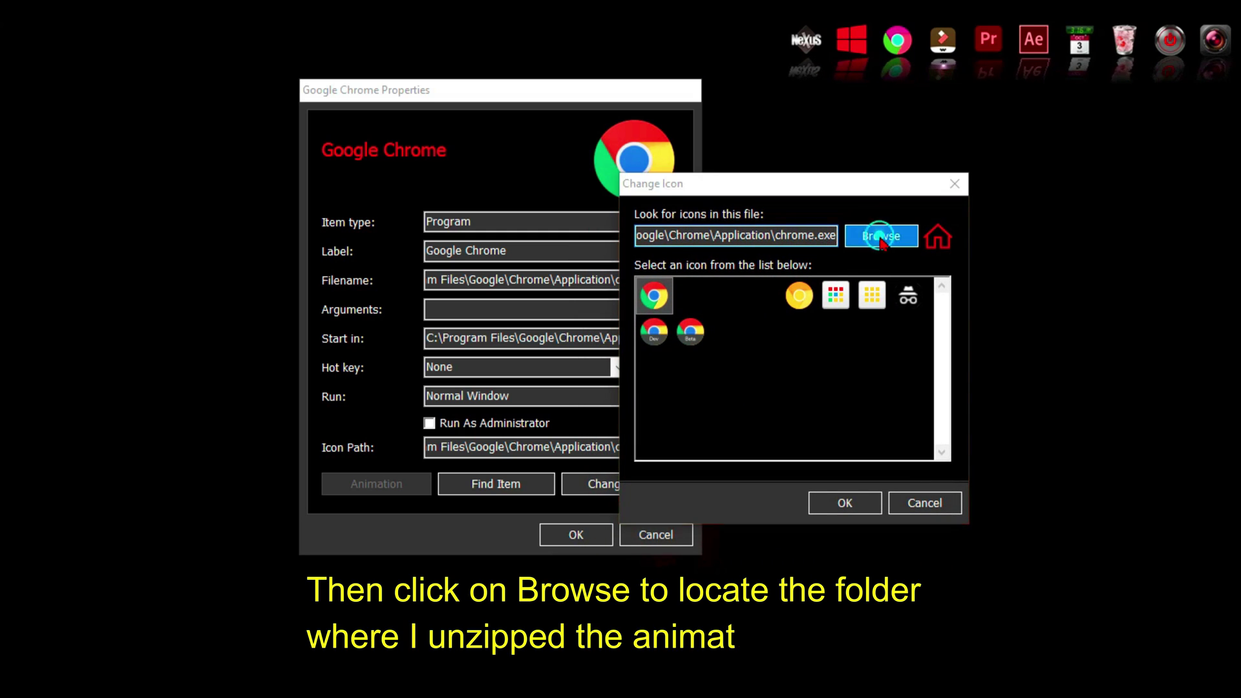
left_click(745, 525)
right_click(880, 470)
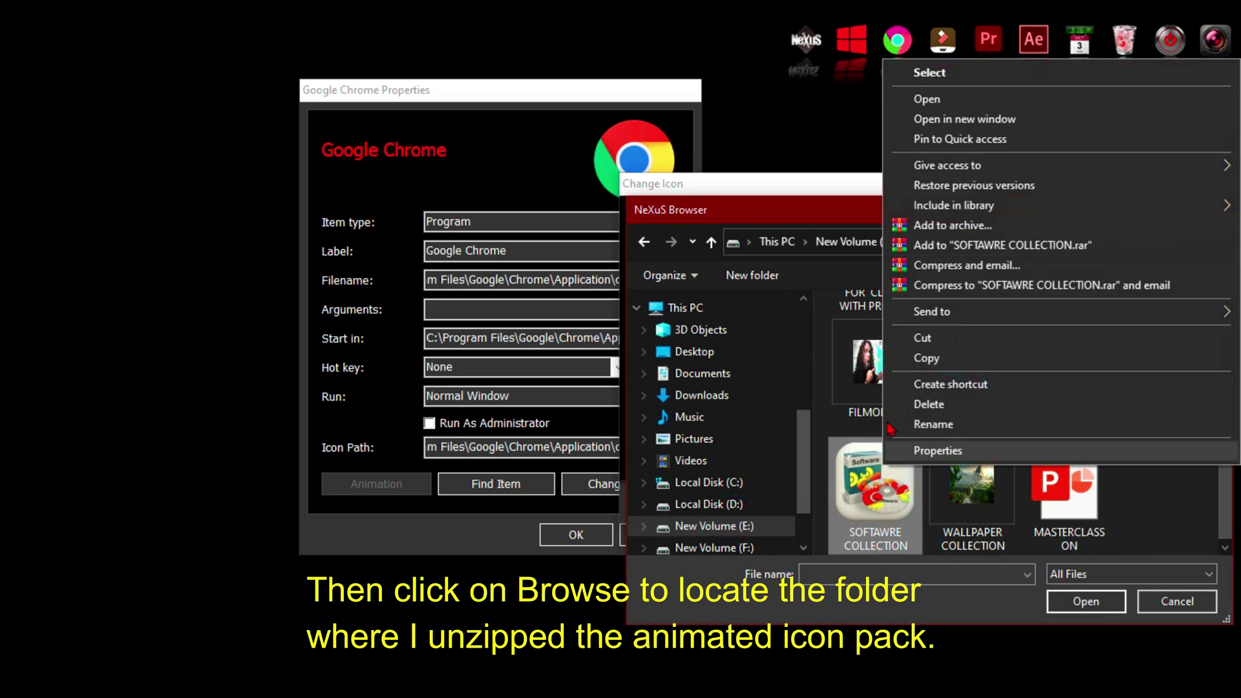
left_click(944, 102)
right_click(884, 500)
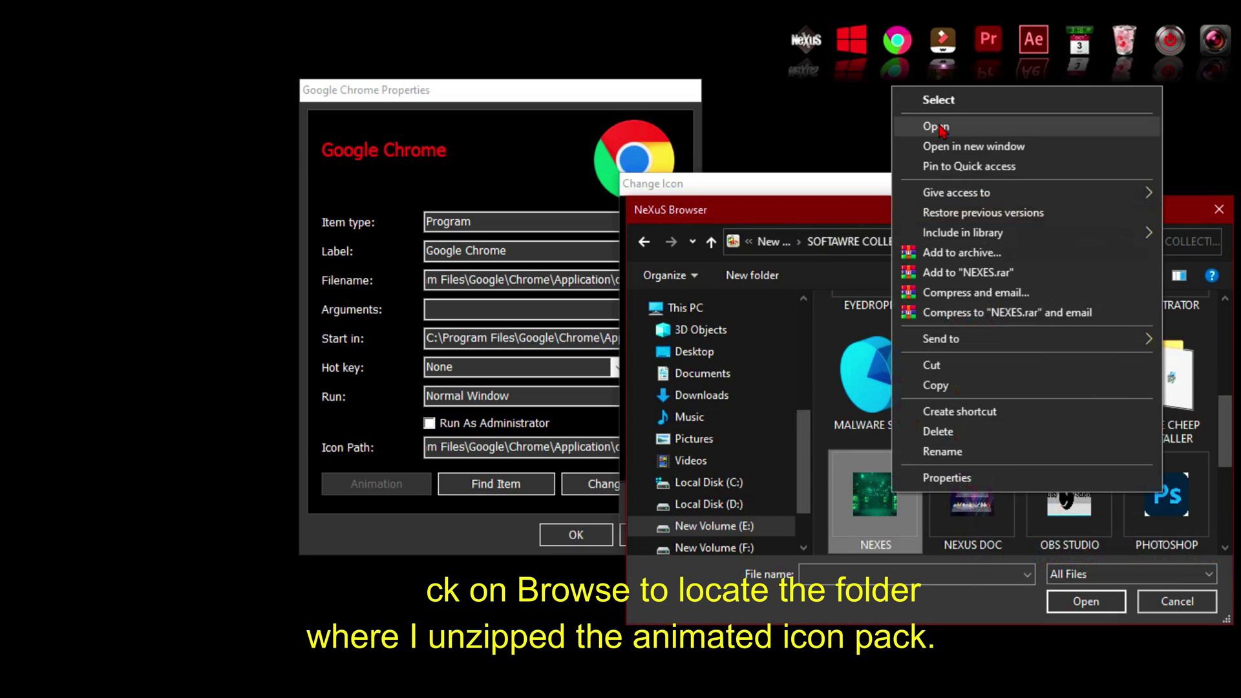
left_click(937, 126)
right_click(882, 327)
left_click(956, 255)
left_click_drag(929, 219, 486, 188)
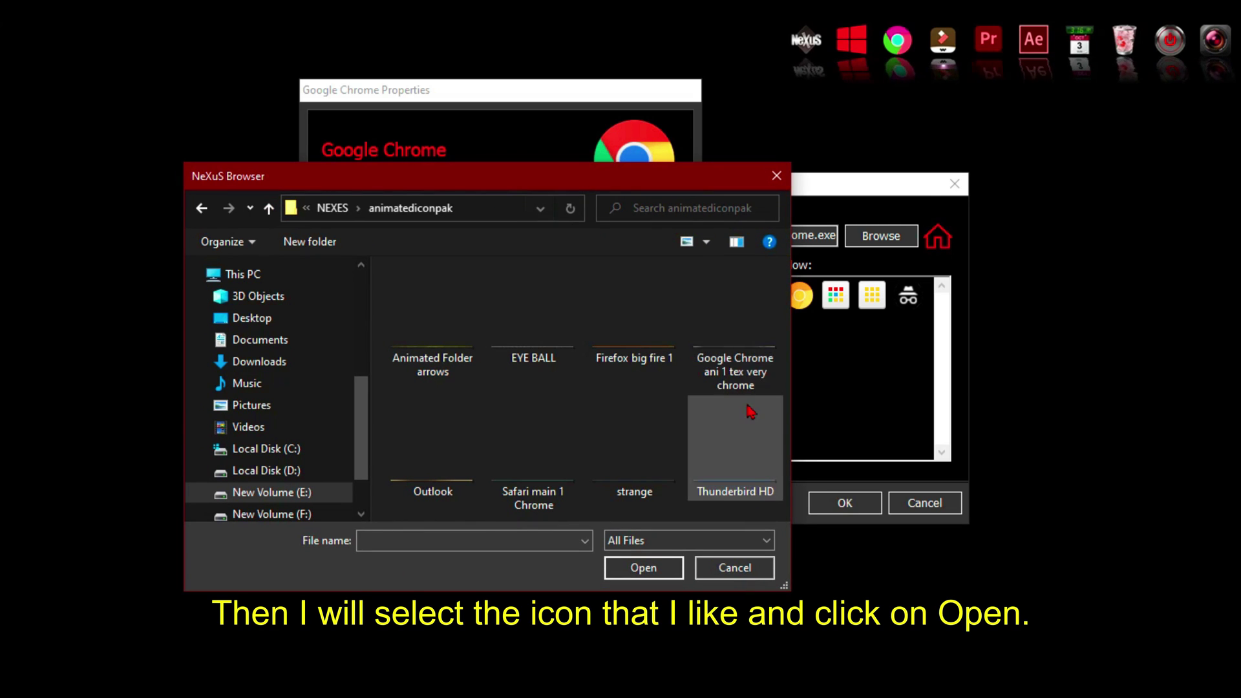
Choose the "Google Chrome ani 1 tex very chrome" file as the Google Chrome entry's icon.
left_click(725, 352)
left_click(654, 568)
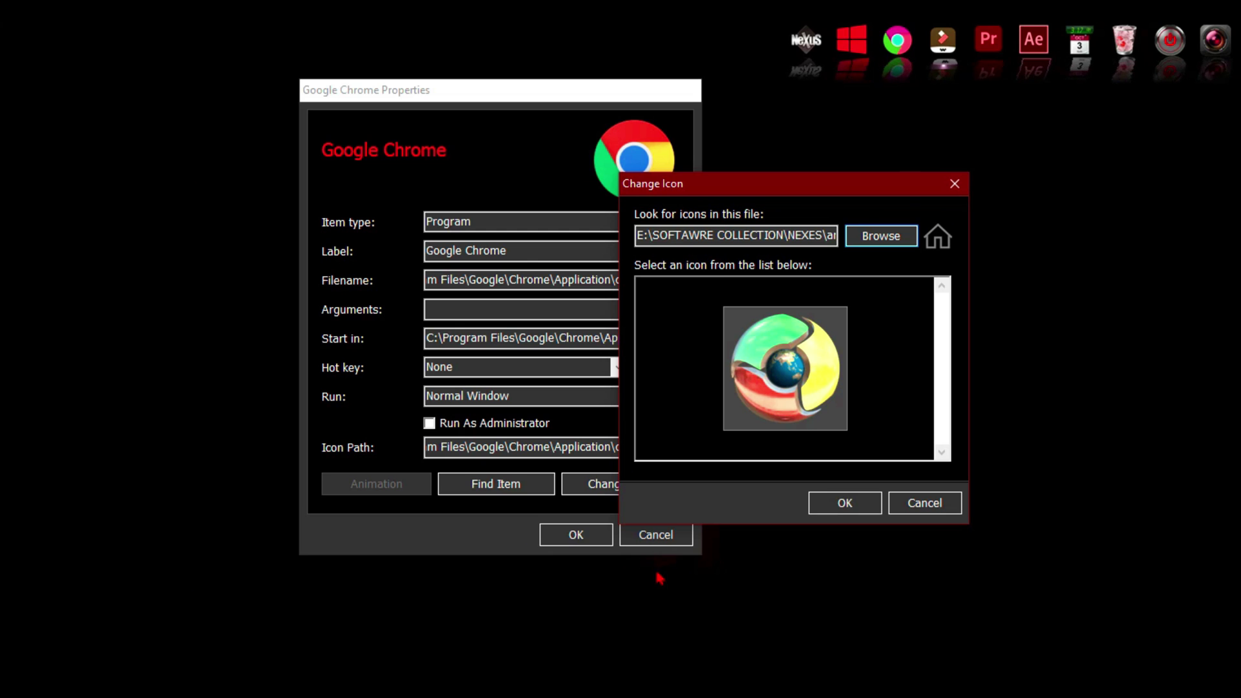
left_click(850, 503)
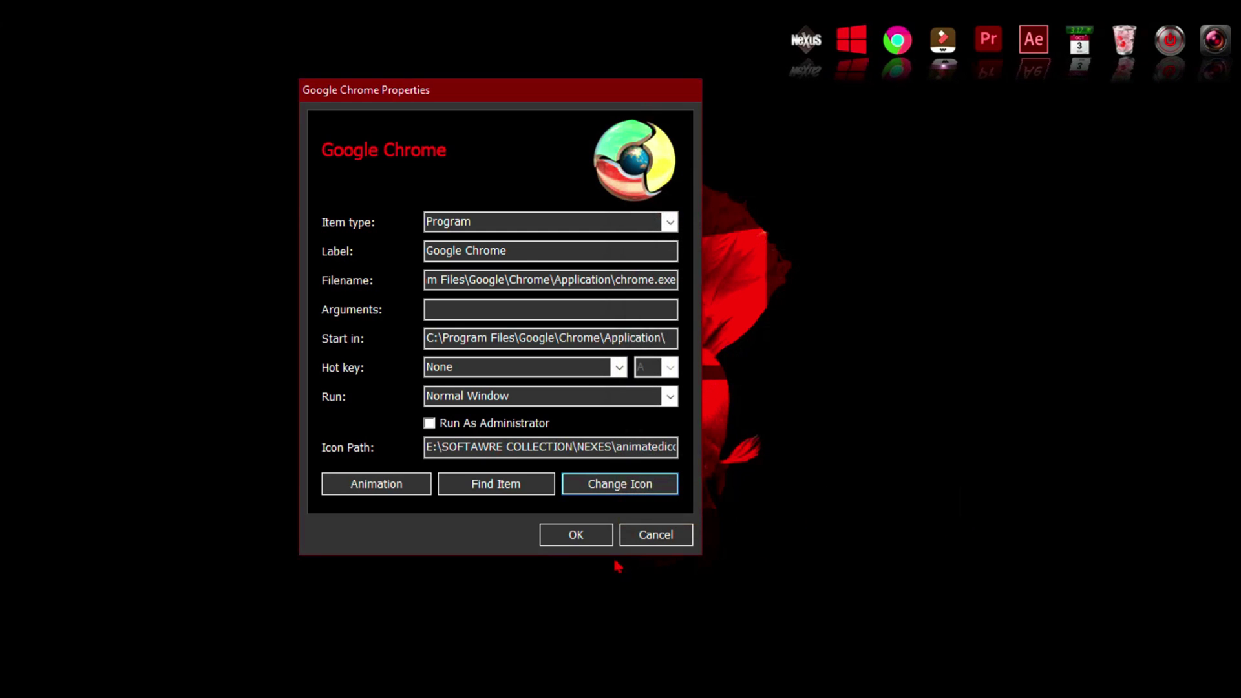
Turn off mouseover-only animation and jumping back to the first frame, enable Wrap animation, and save the Google Chrome entry's properties.
left_click(384, 491)
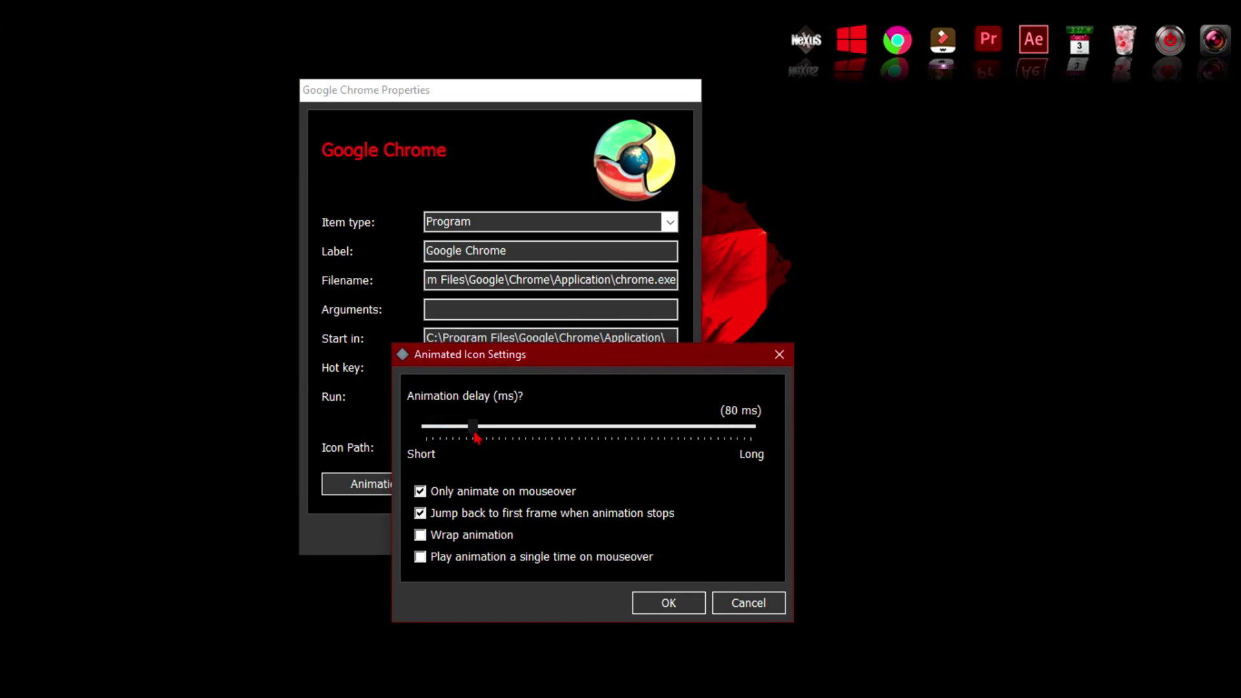
left_click(421, 513)
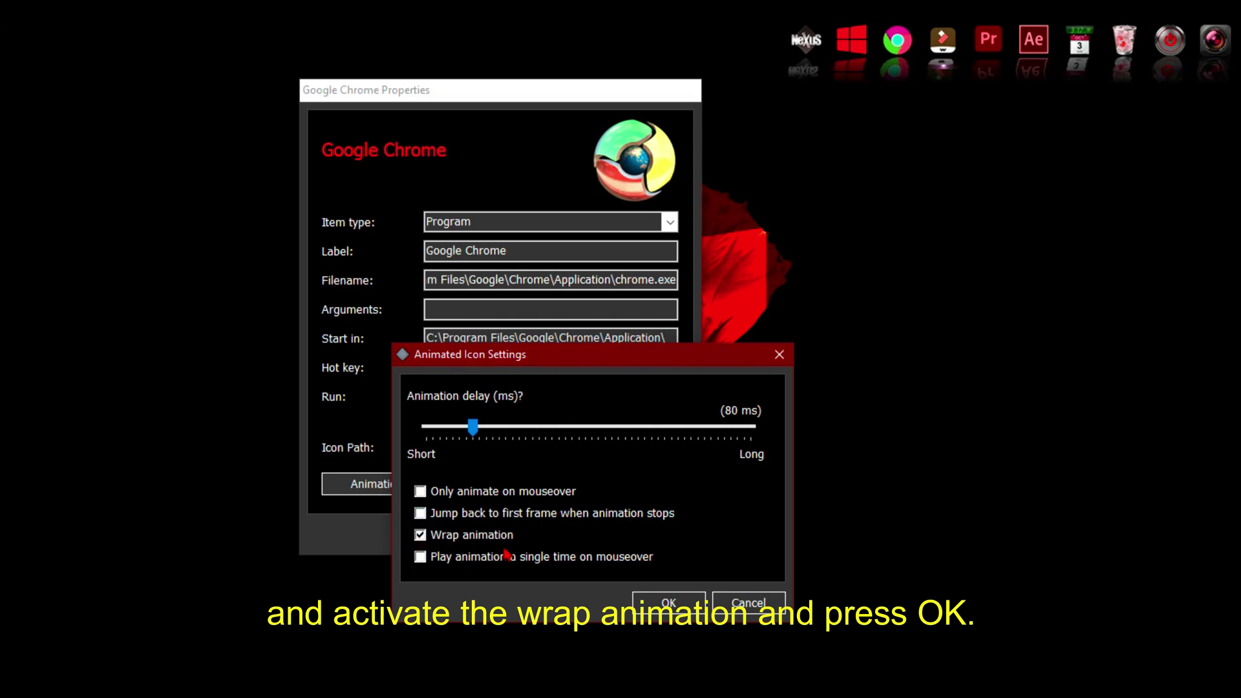
left_click(669, 602)
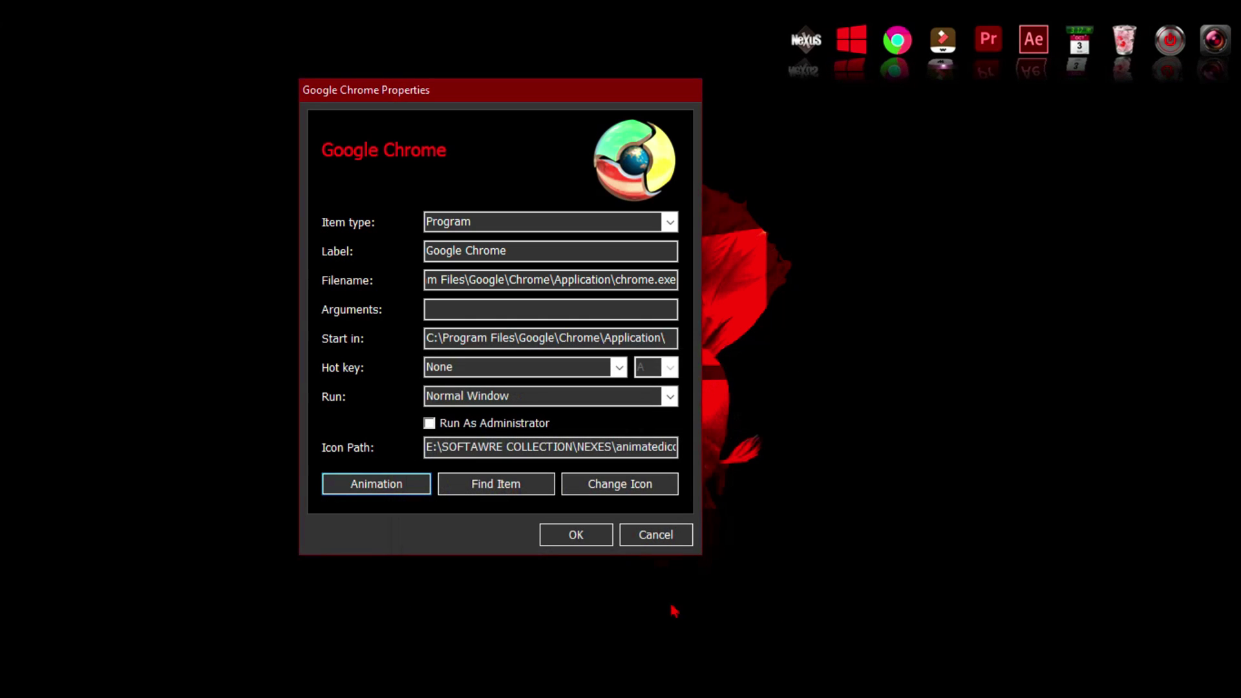
left_click(575, 535)
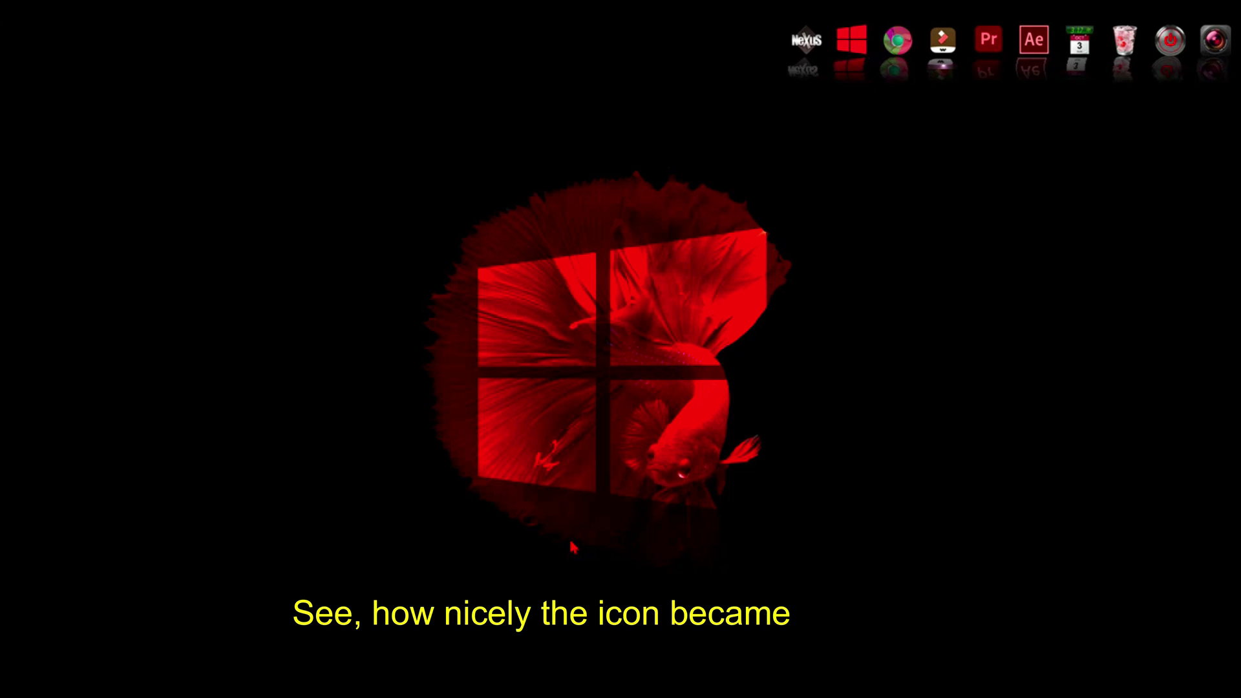
mouse_move(893, 78)
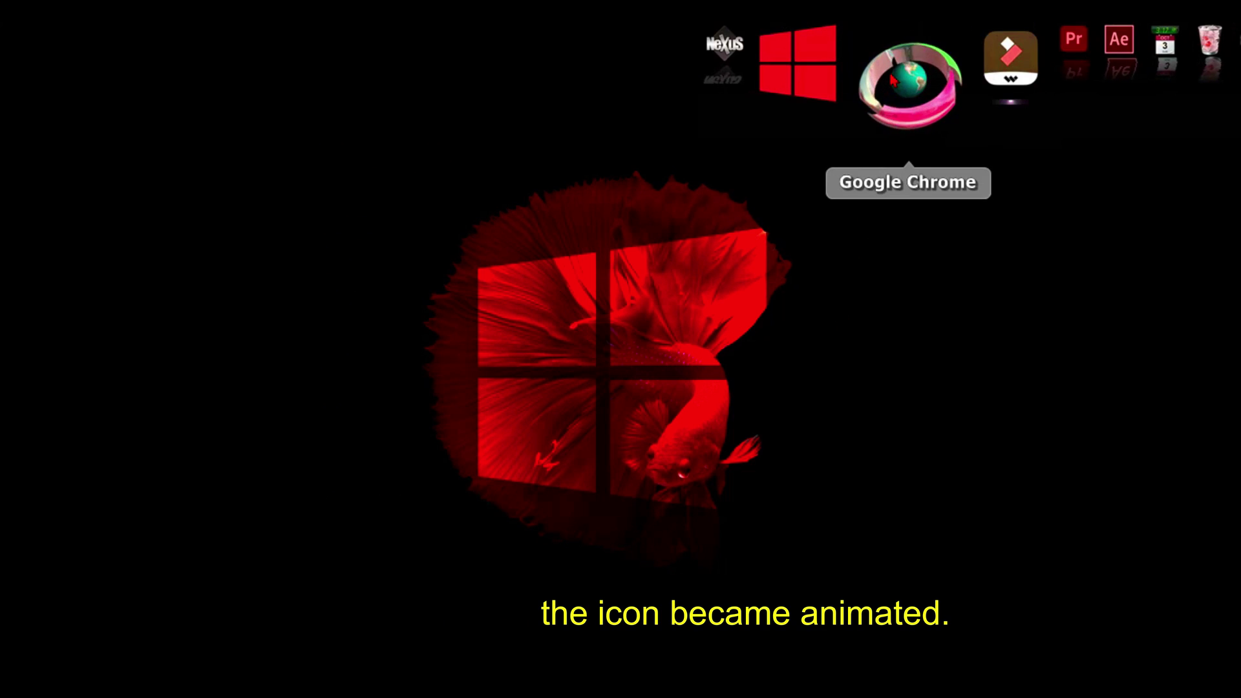